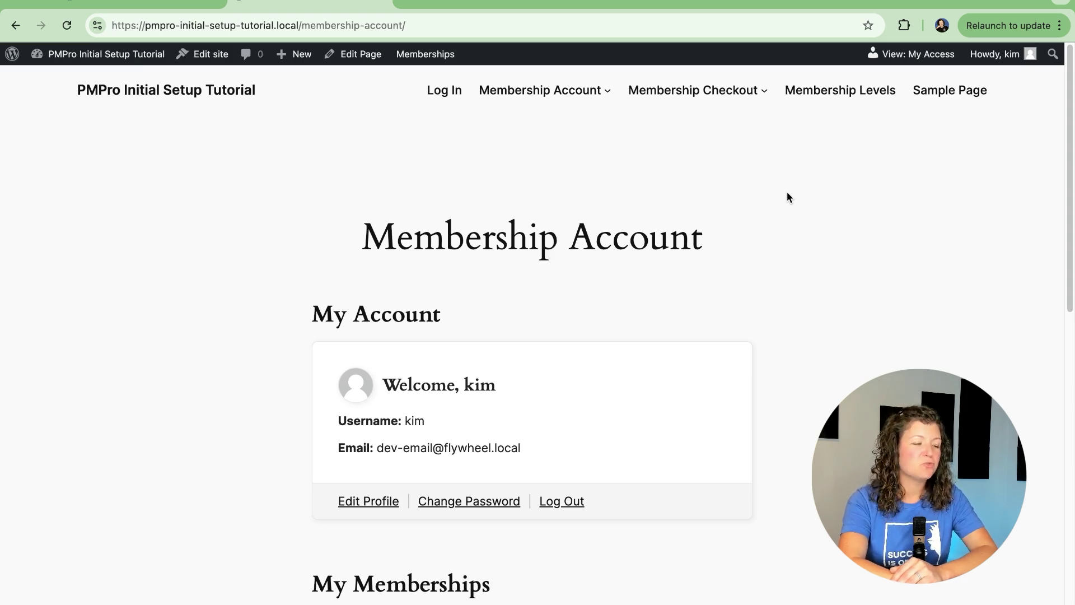
Step: Browse the Membership Checkout page, then go to Memberships > Settings from the admin bar
scroll(788, 197, down, 2)
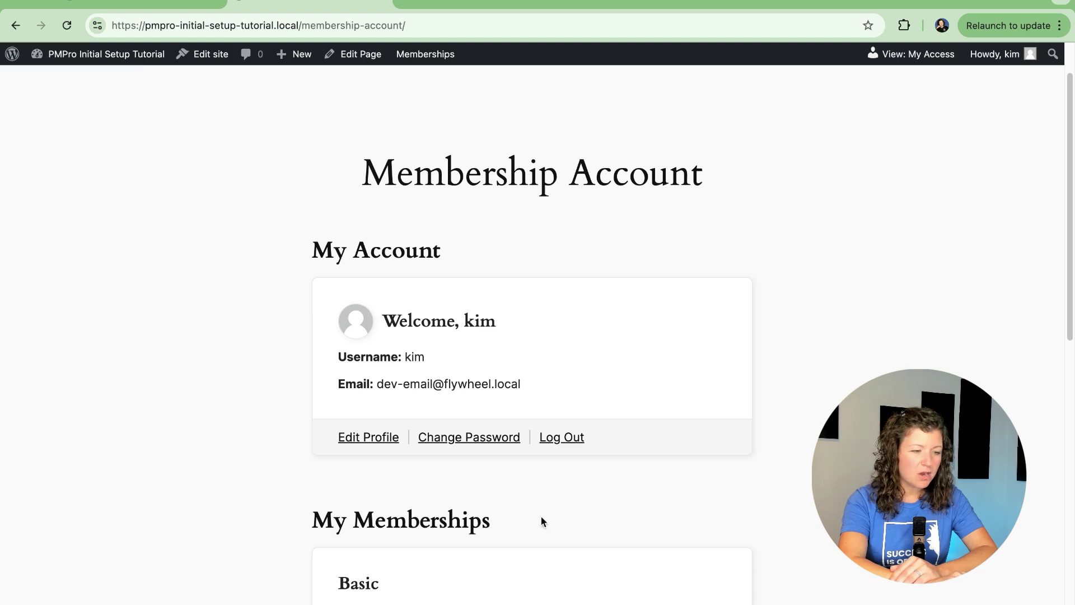
scroll(601, 432, down, 10)
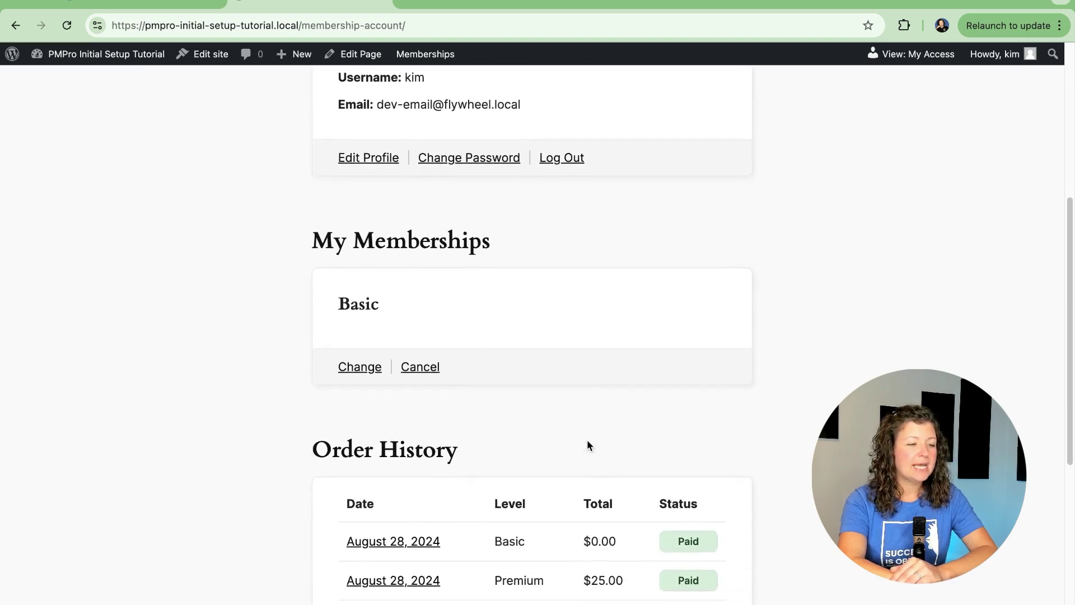
scroll(587, 439, up, 13)
click(734, 91)
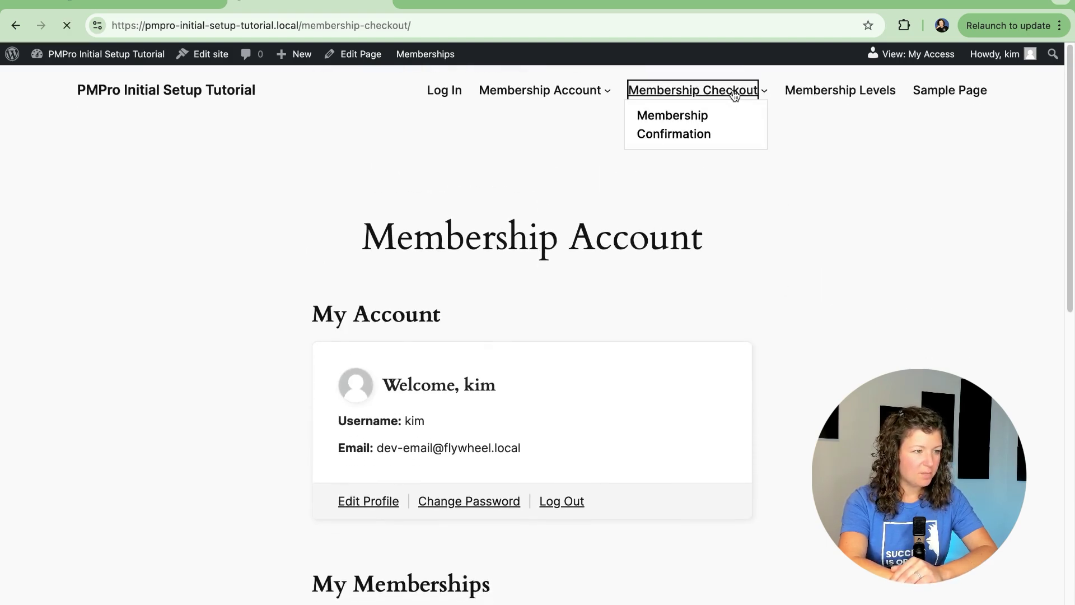
scroll(446, 499, down, 5)
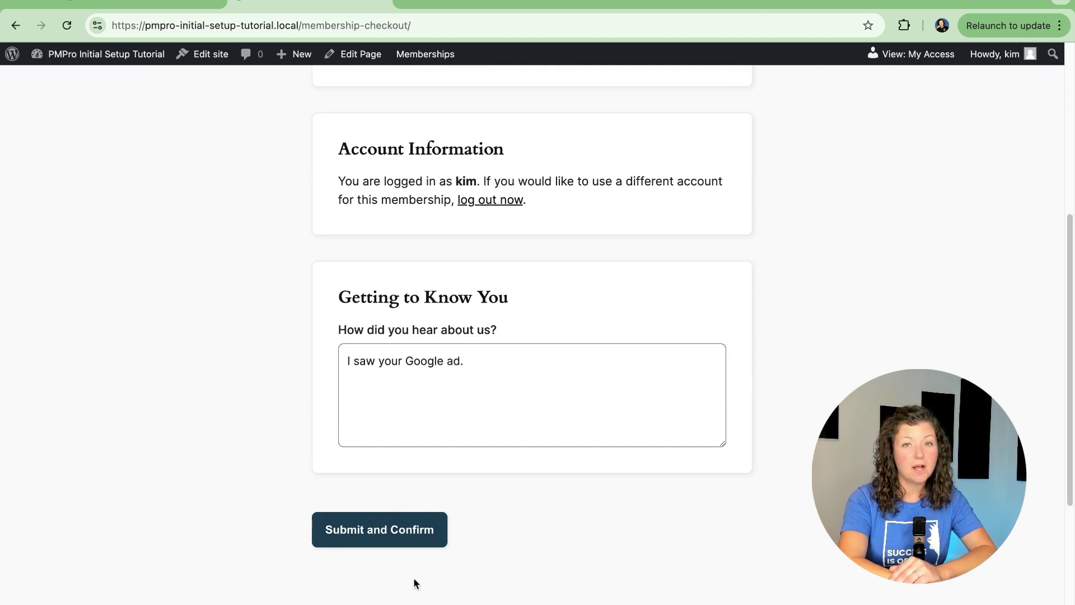
mouse_move(425, 54)
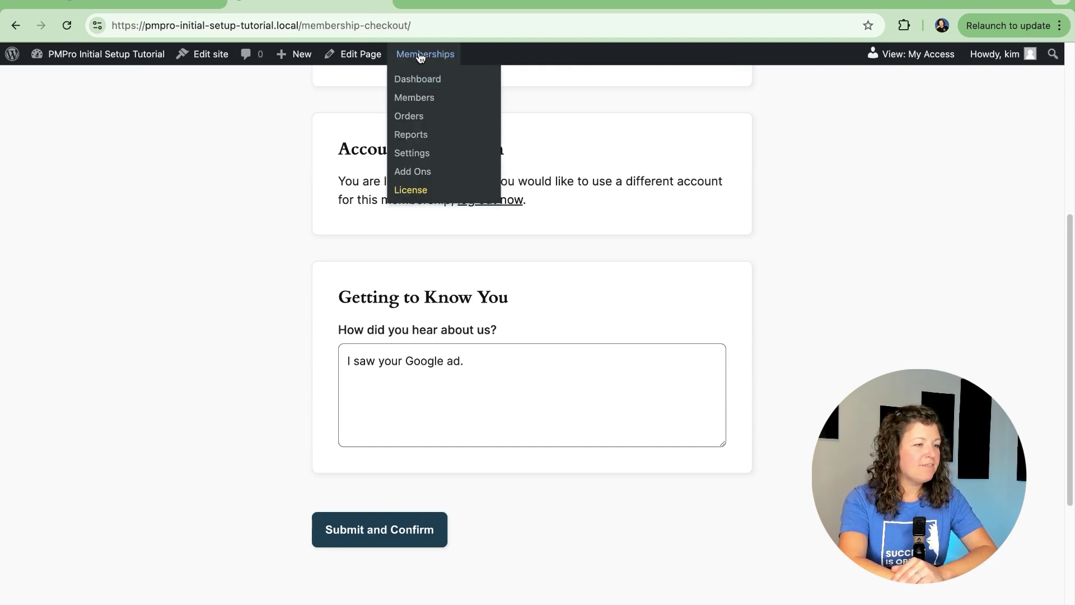
click(421, 153)
Step: On the Design tab, choose the High Contrast global style and save the settings
click(722, 213)
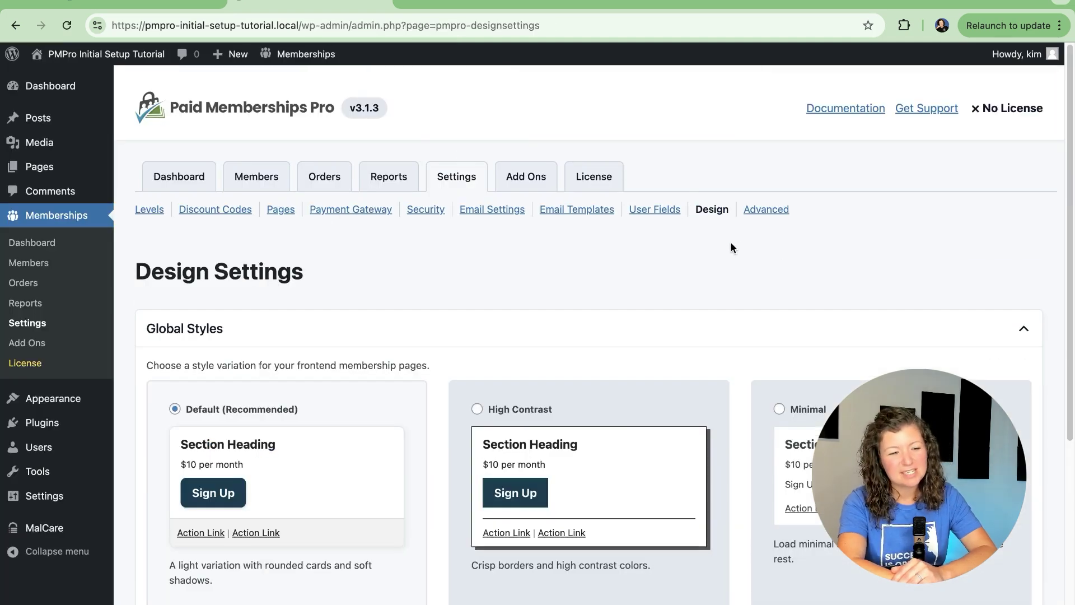
scroll(731, 242, down, 2)
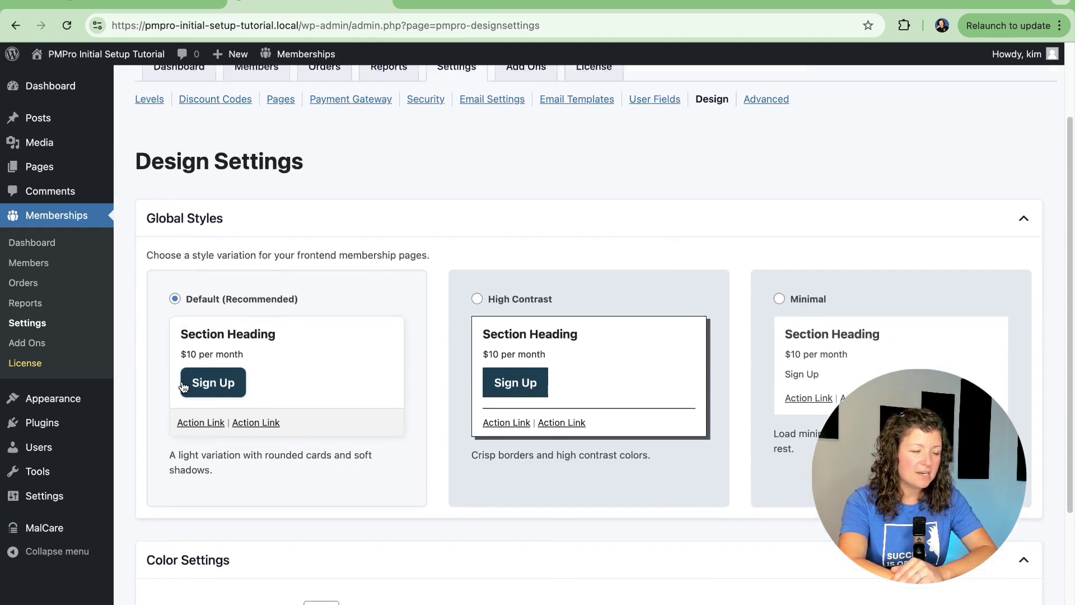
click(519, 278)
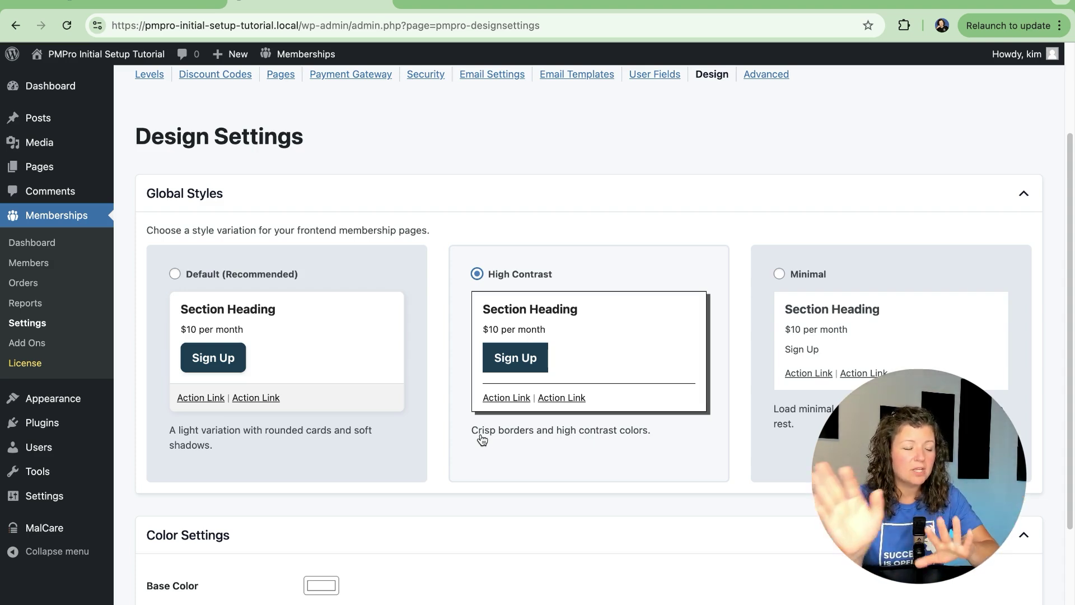
scroll(335, 397, down, 1)
scroll(335, 397, down, 5)
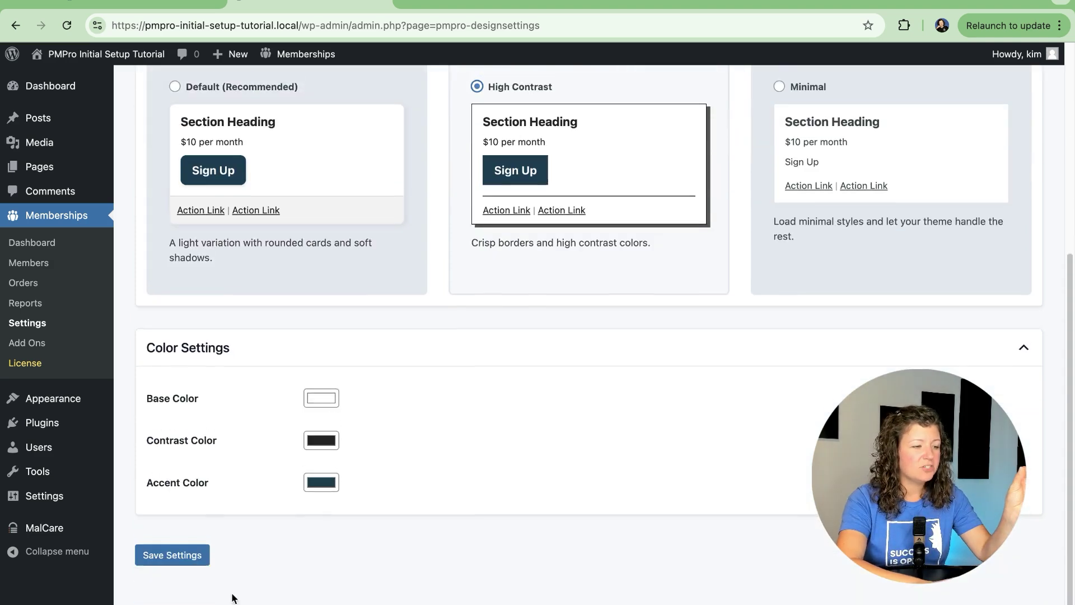
click(173, 558)
Step: Open the site front end in a new tab and view the Membership Account page
right_click(130, 53)
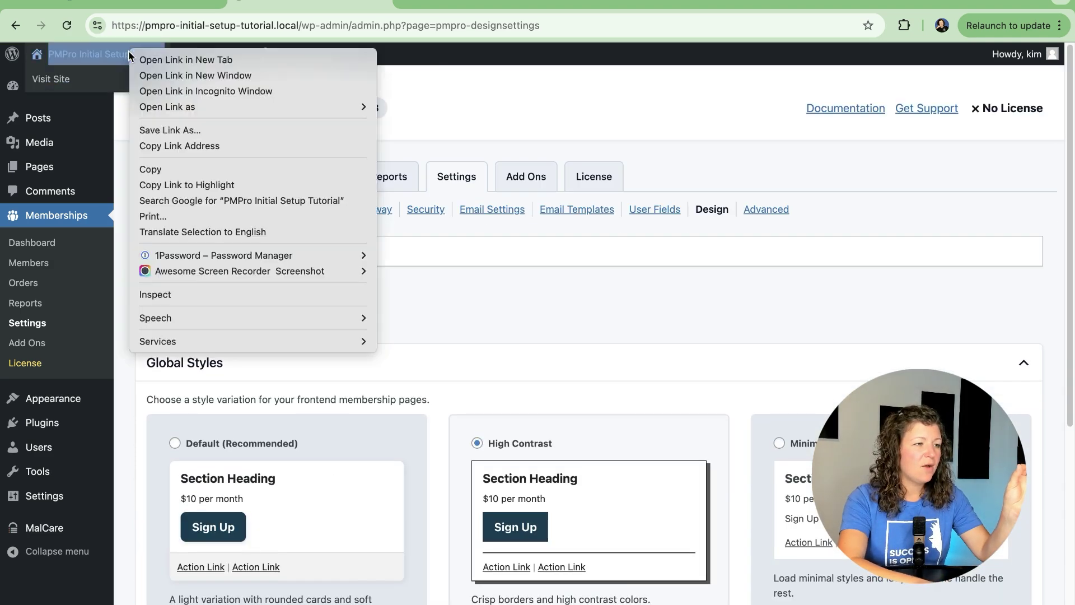
click(163, 55)
click(486, 4)
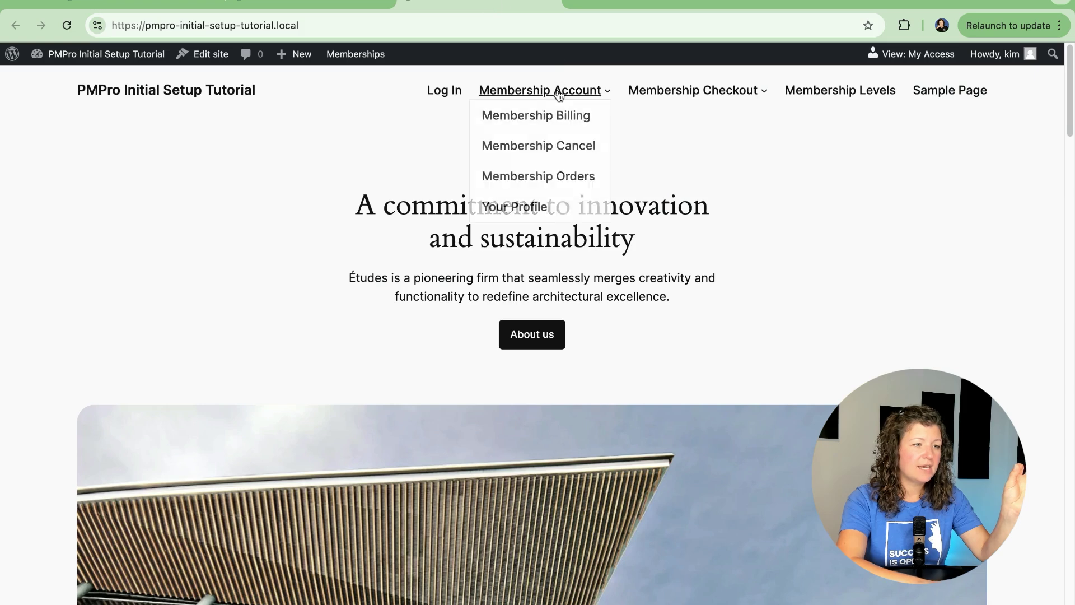
click(540, 90)
scroll(255, 247, down, 4)
scroll(256, 249, down, 2)
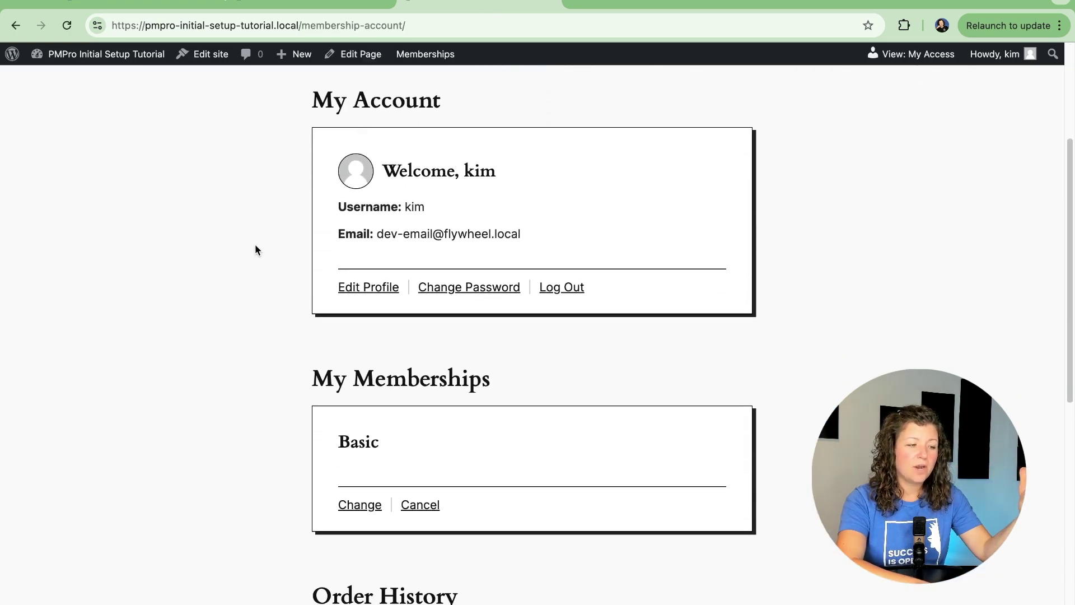
Step: Change plan and preview the Premium level's checkout page in High Contrast
click(351, 485)
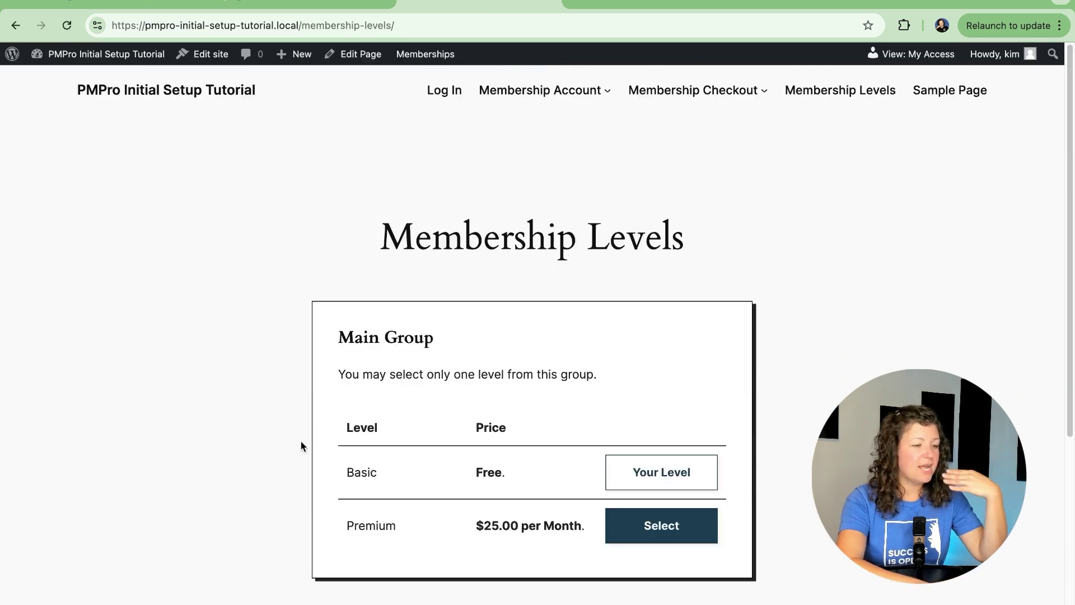
scroll(636, 339, down, 1)
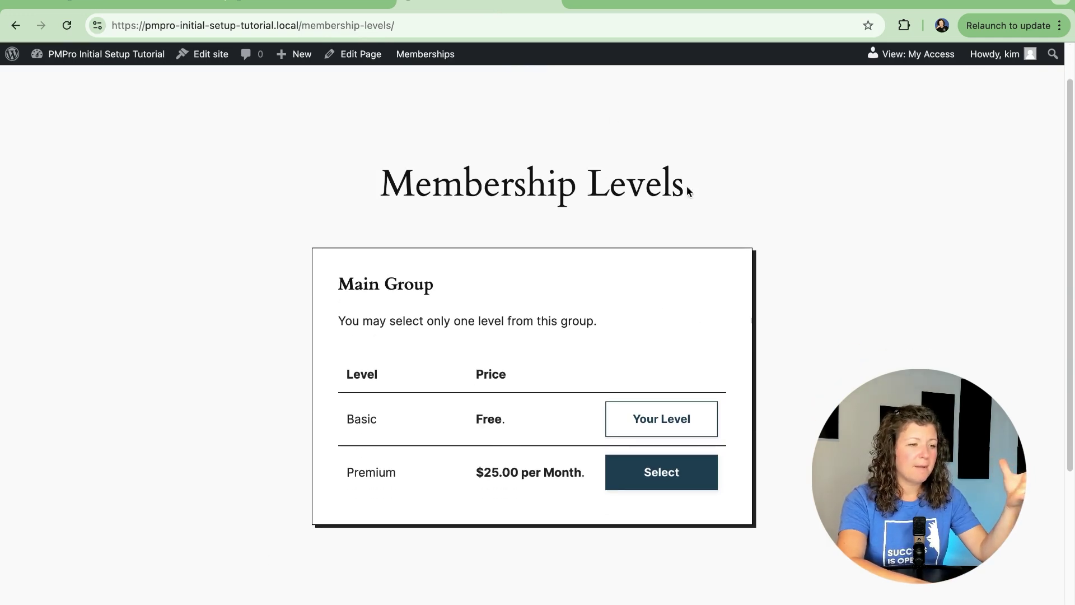
click(671, 475)
scroll(631, 408, down, 4)
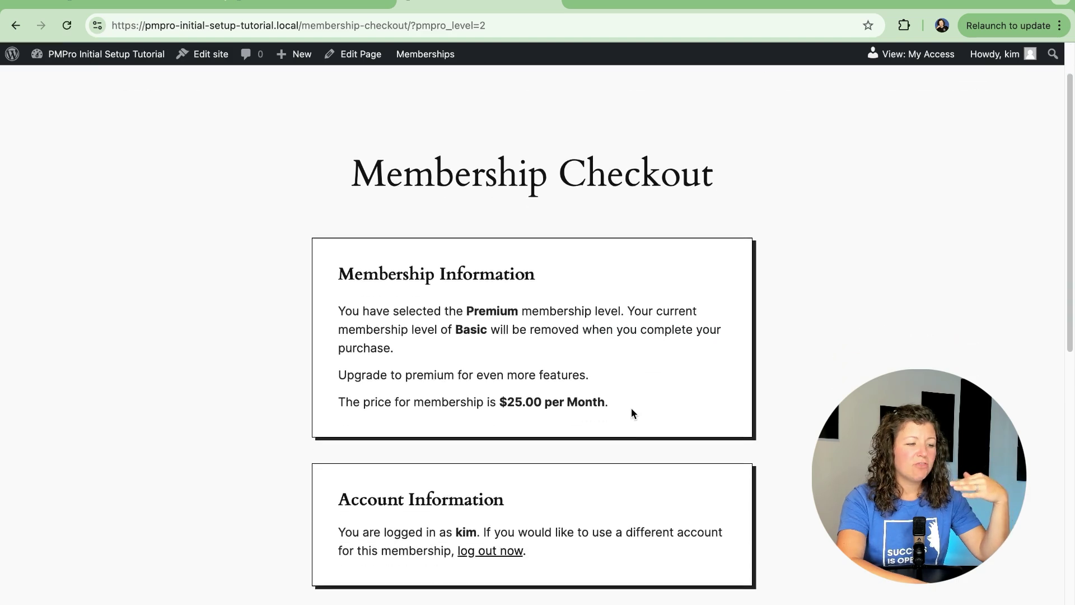
scroll(632, 413, down, 4)
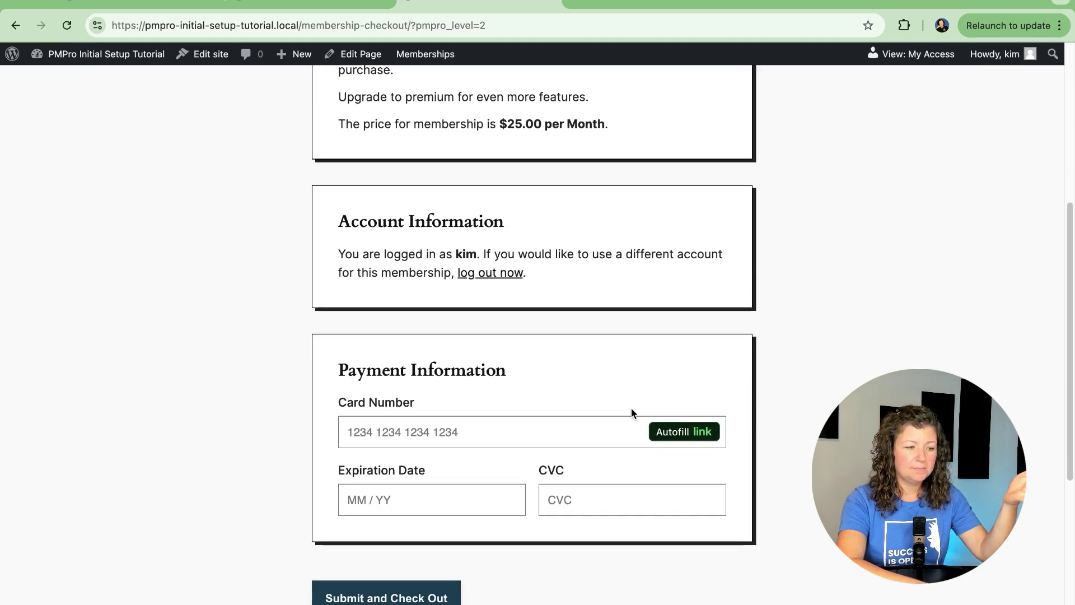
scroll(632, 413, up, 9)
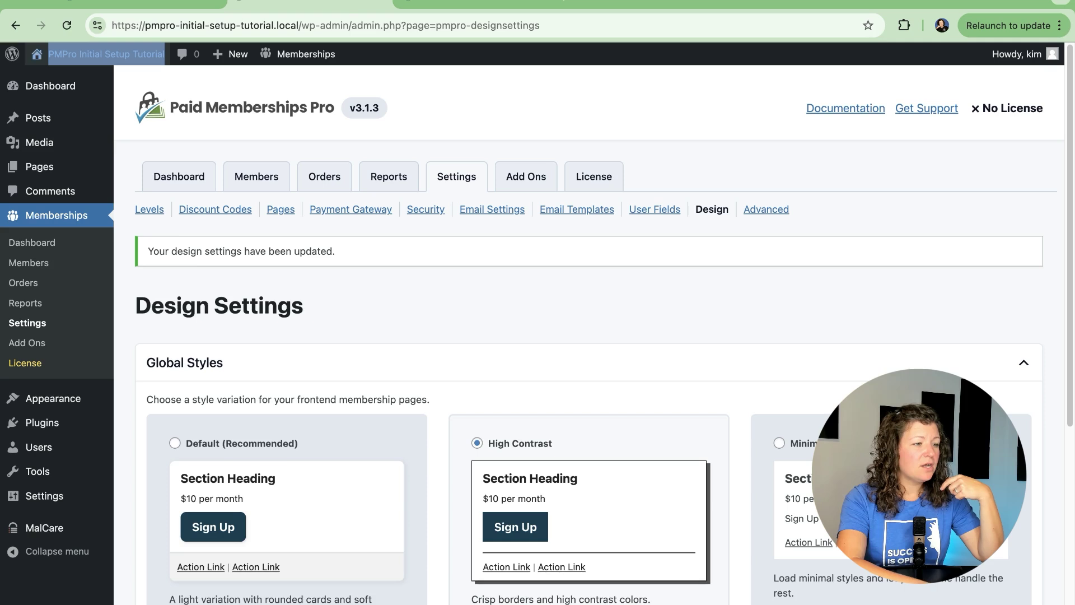
click(311, 4)
Step: Change the membership accent colour to green (0, 163, 57) and save the design settings
scroll(412, 281, down, 6)
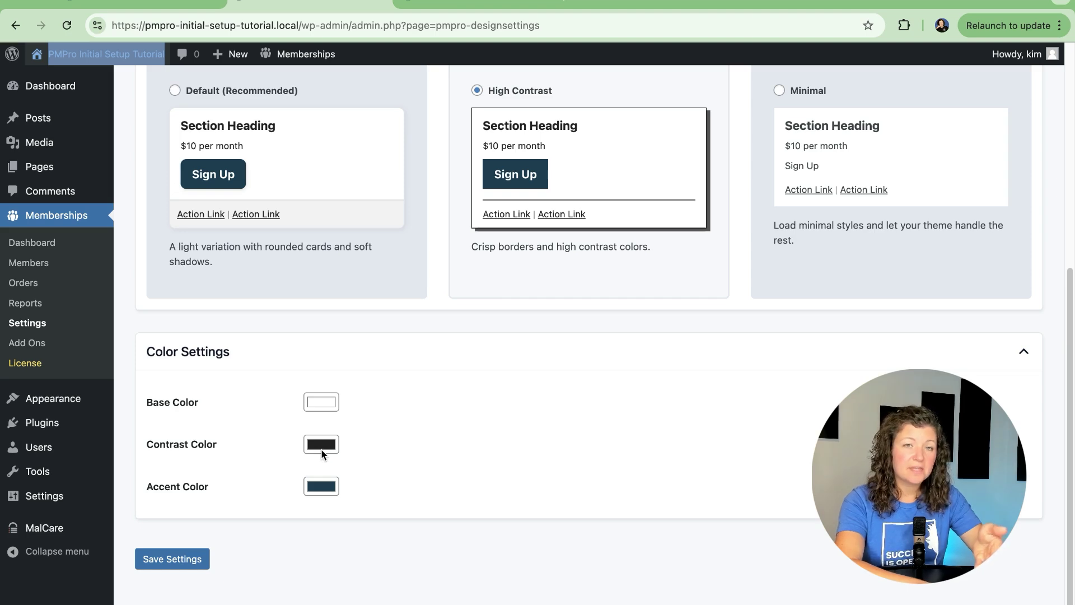
click(322, 488)
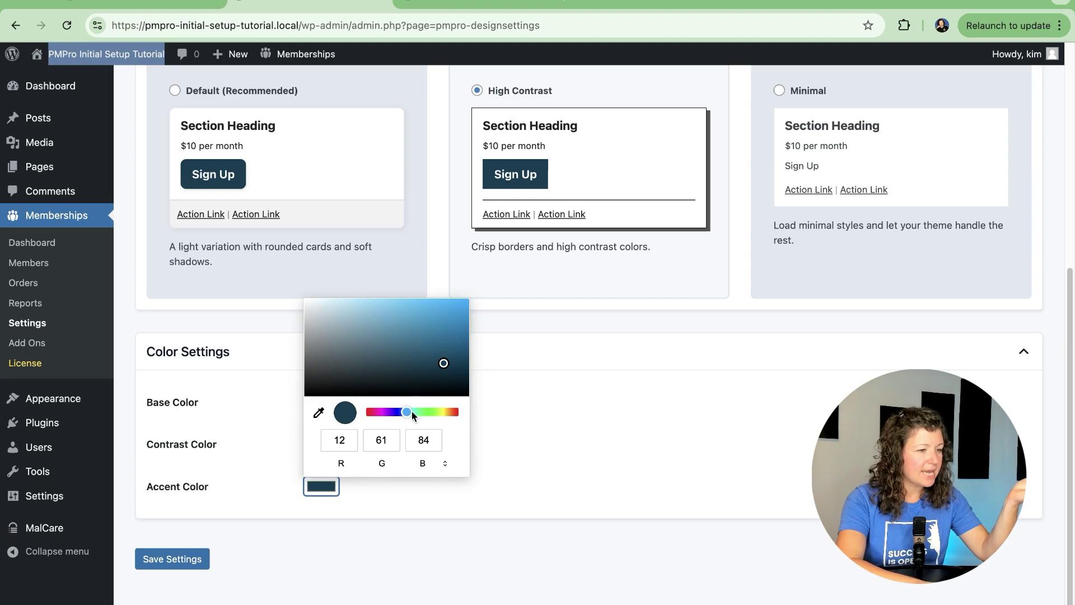
drag(411, 414, 424, 412)
drag(435, 350, 492, 332)
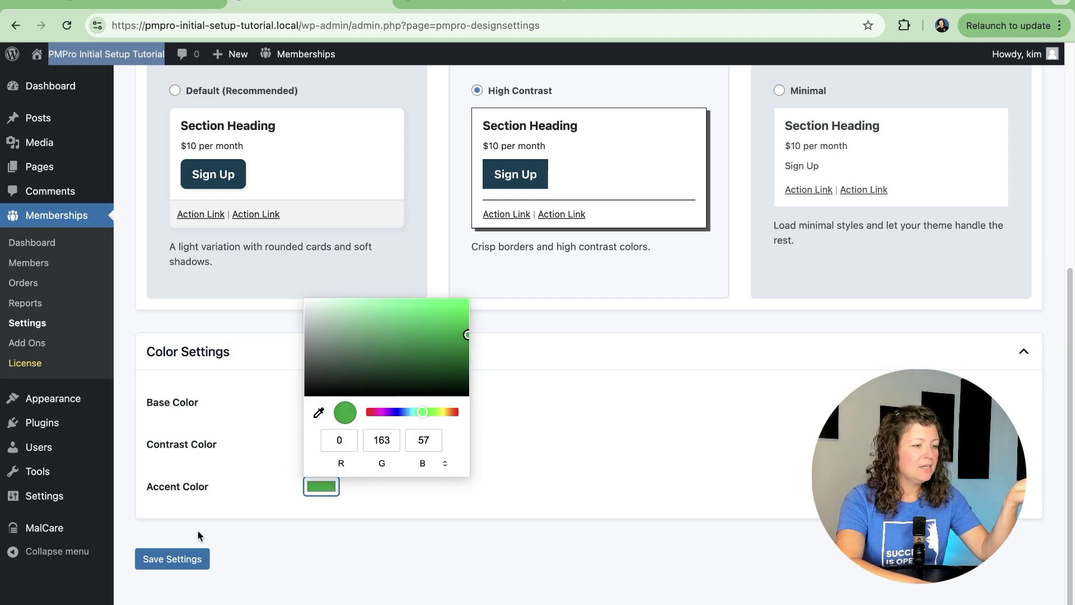
click(170, 558)
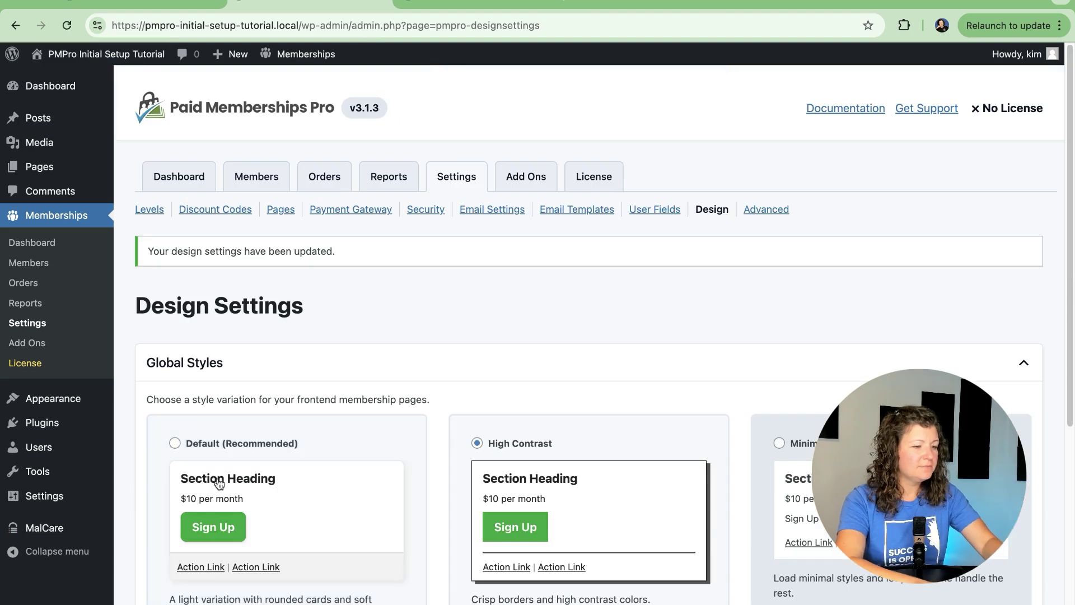
Step: Check the checkout page, where the button now shows the green accent
key(ctrl+Tab)
scroll(252, 314, down, 8)
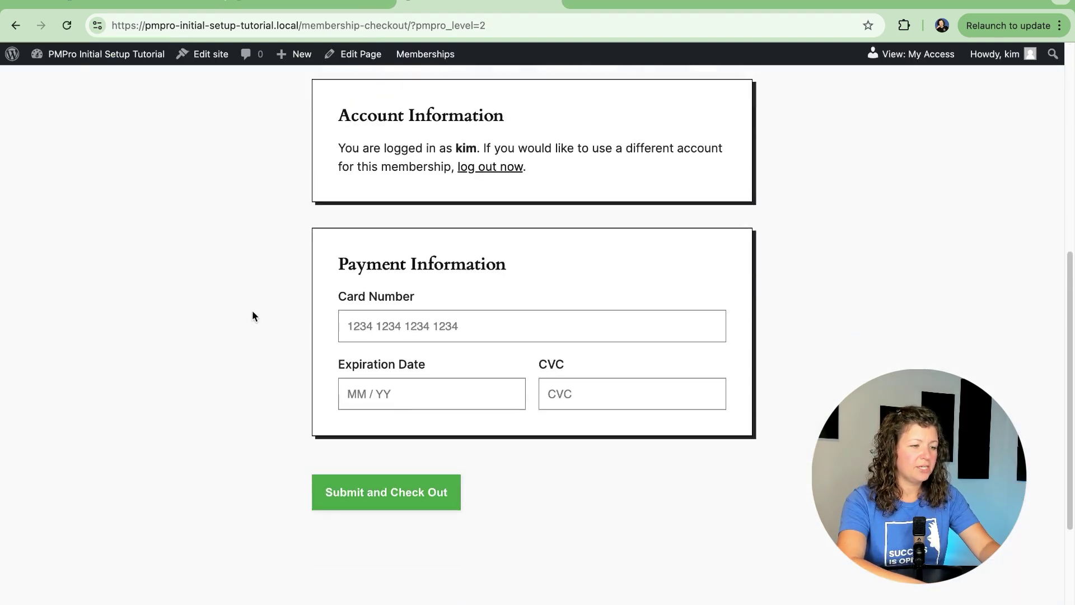
scroll(252, 316, down, 2)
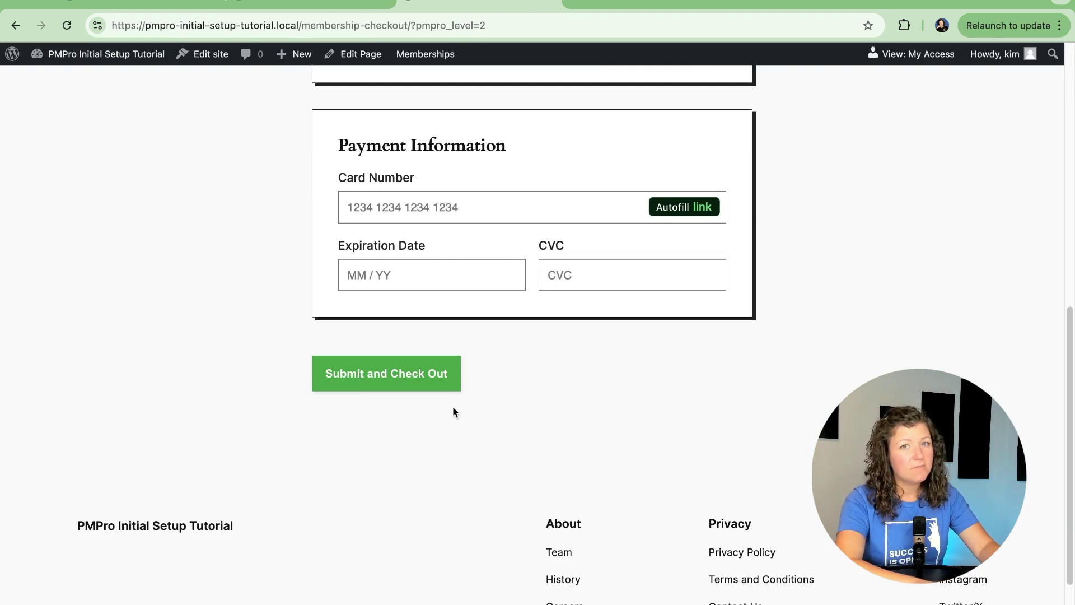
click(206, 55)
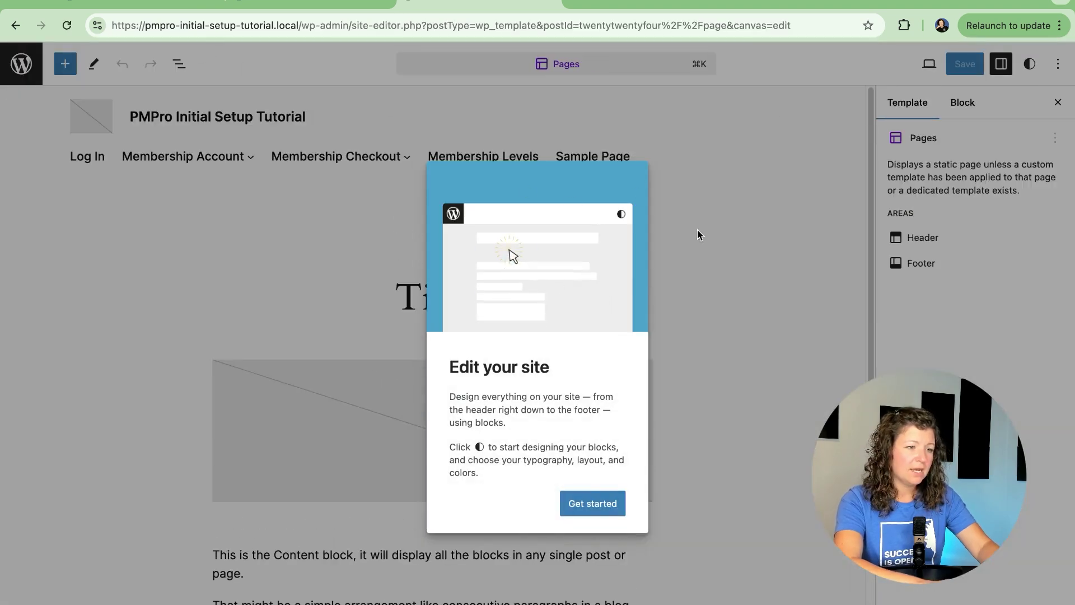
Step: Apply and save the blue Maelstrom style variation in the Site Editor's Styles
click(697, 230)
click(1029, 65)
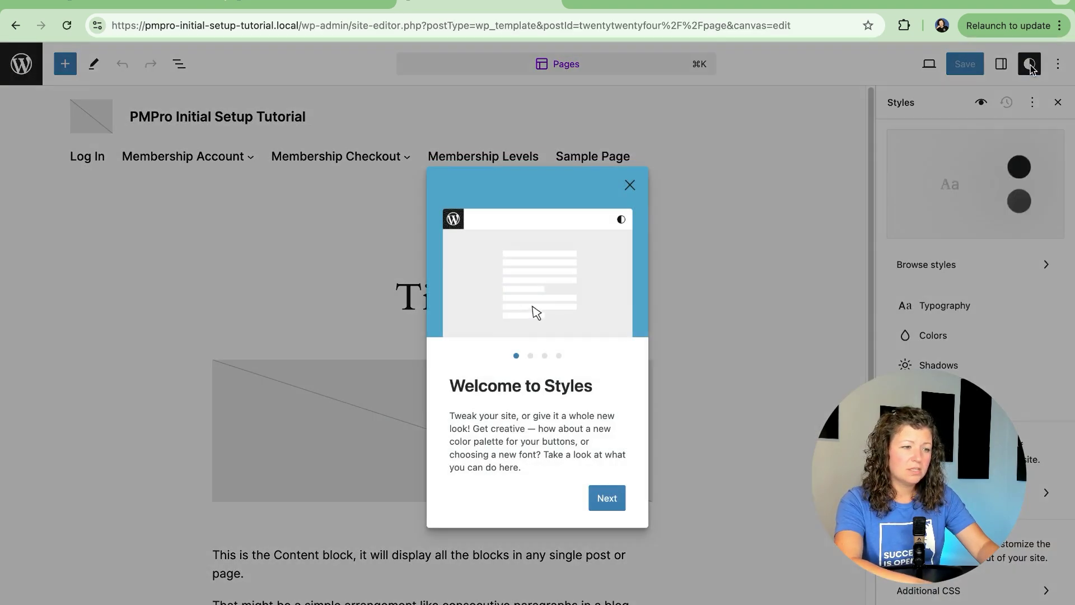
click(1011, 290)
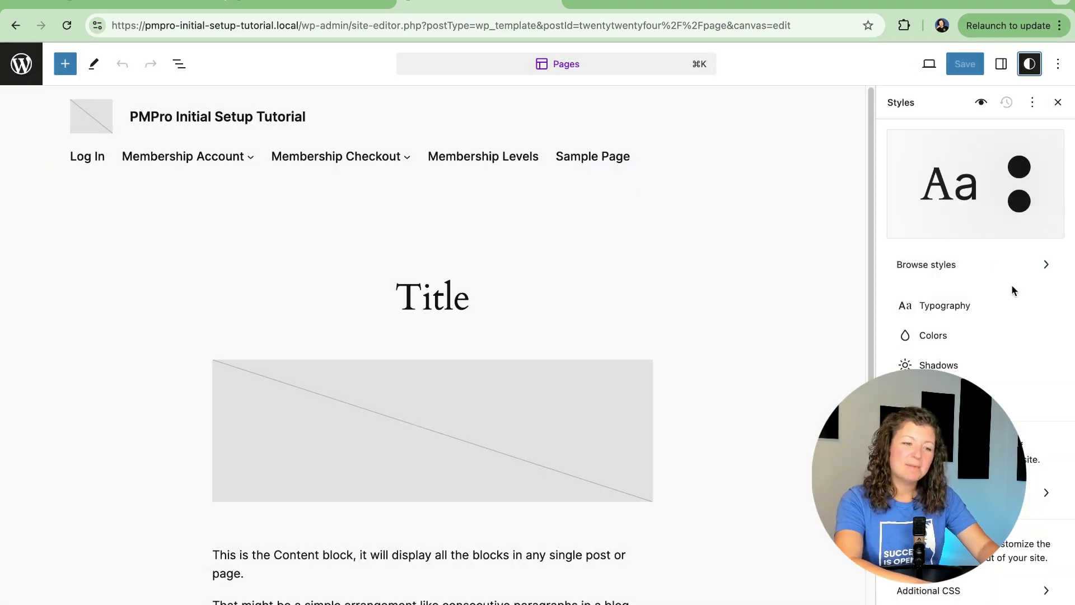
click(974, 336)
click(895, 137)
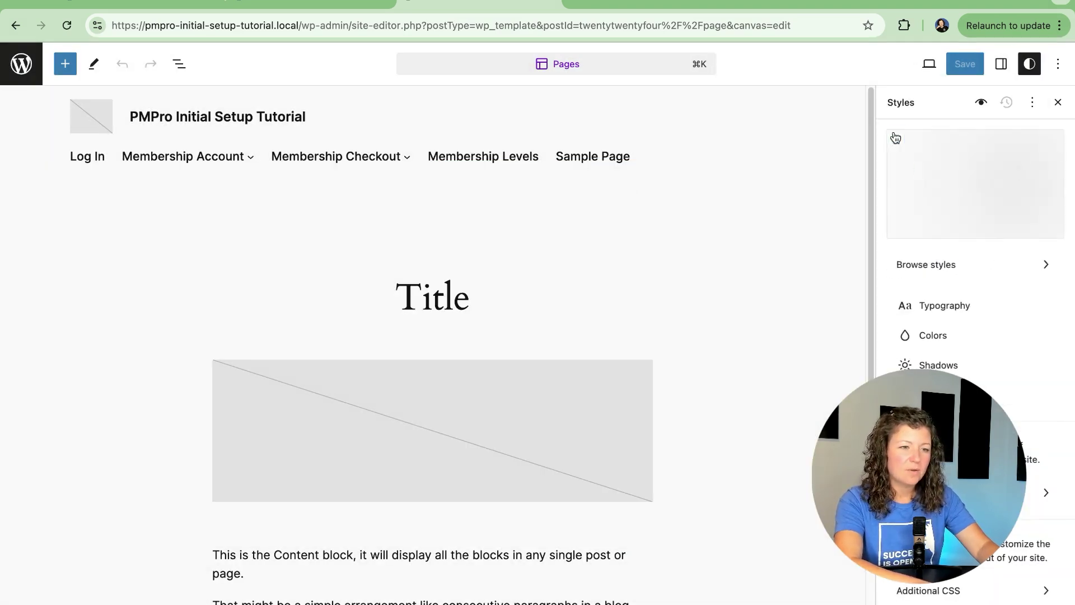
click(992, 266)
click(930, 347)
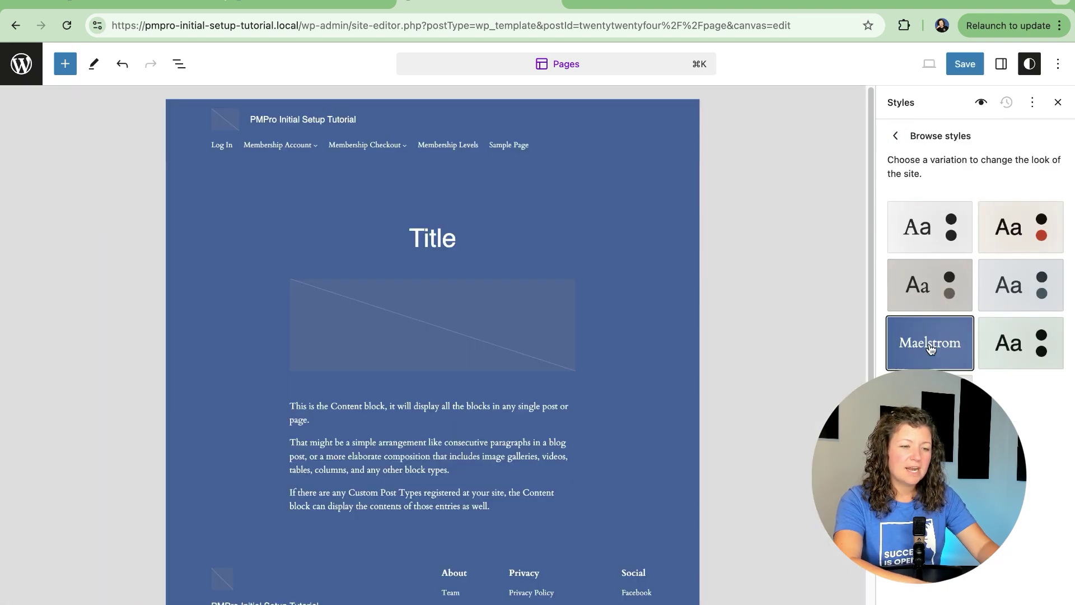
click(964, 64)
click(921, 65)
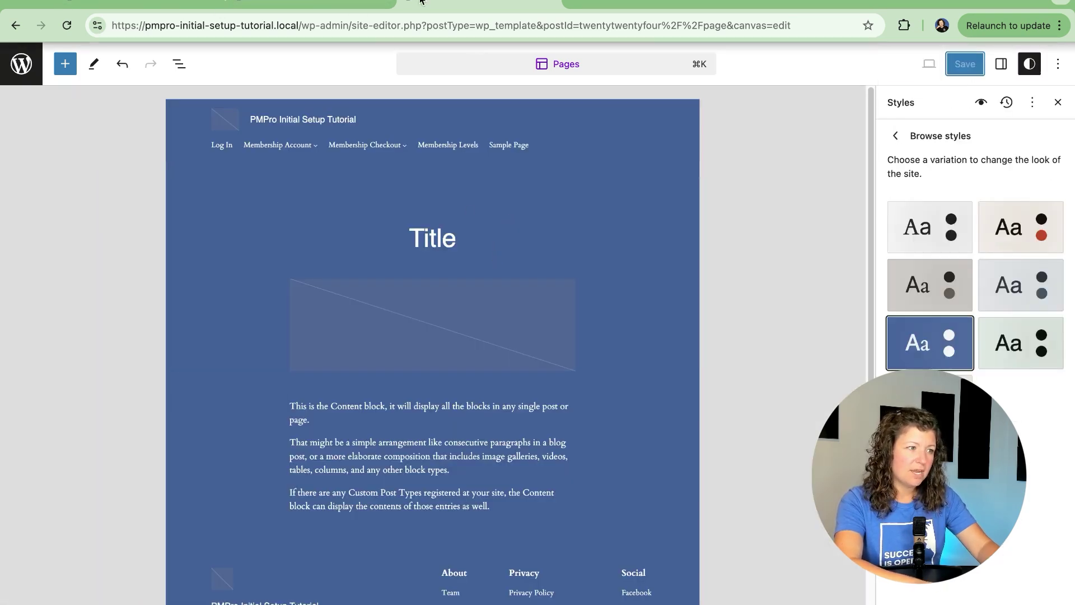
Step: Trim the Site Editor's page address back toward the site URL
click(325, 5)
click(423, 6)
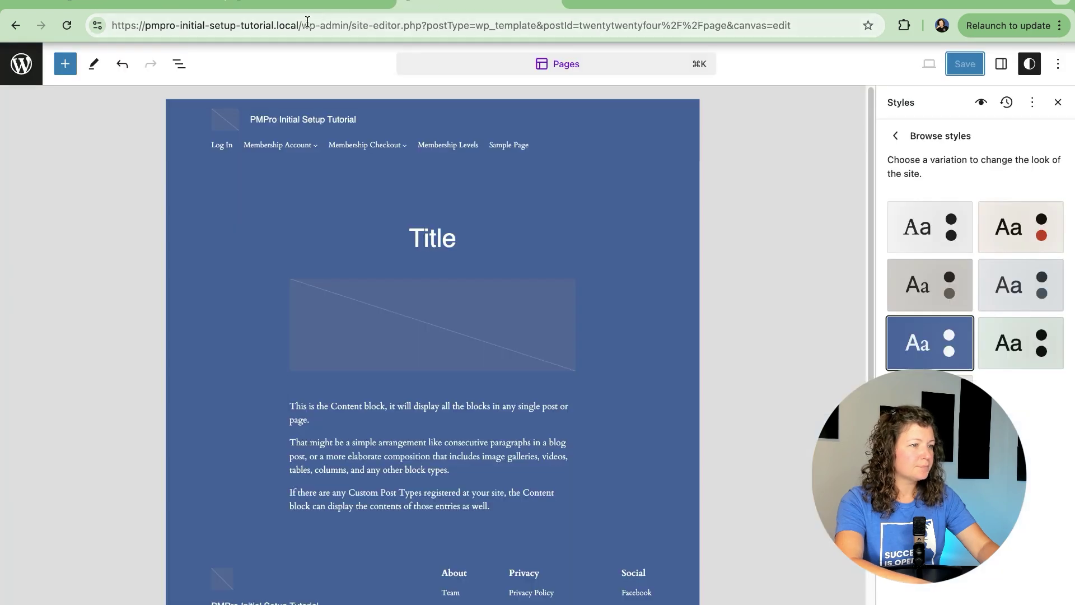
drag(308, 26, 377, 132)
key(BackSpace)
key(Down)
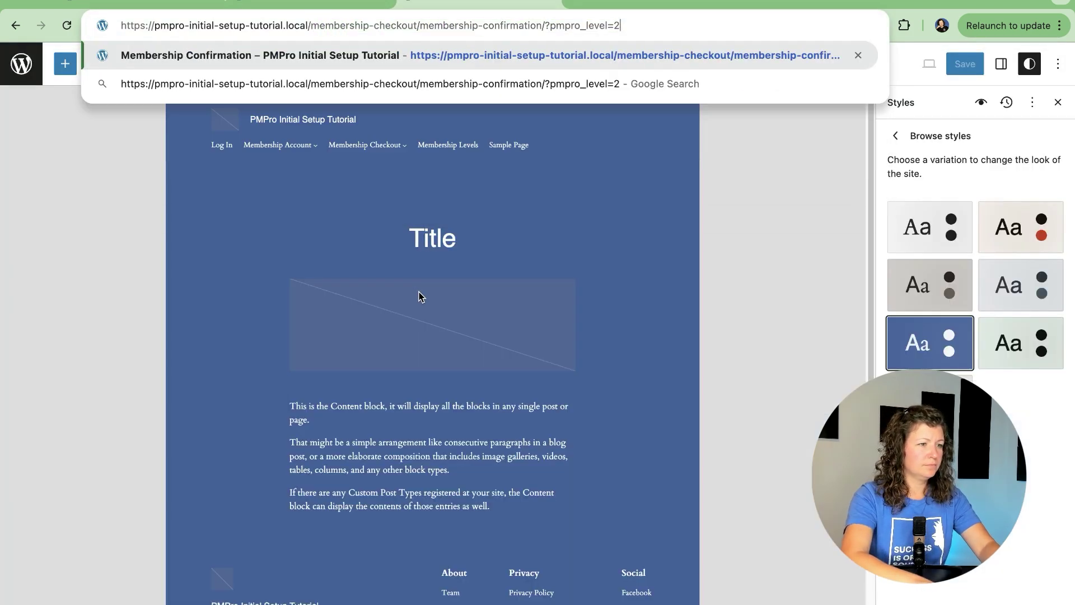
Step: Load /membership-account/, scroll through it, then open the Membership Levels page
key(alt+shift+Left)
key(alt+shift+Left)
key(alt+shift+Left)
key(alt+shift+Left)
key(alt+shift+Left)
text(account)
key(Return)
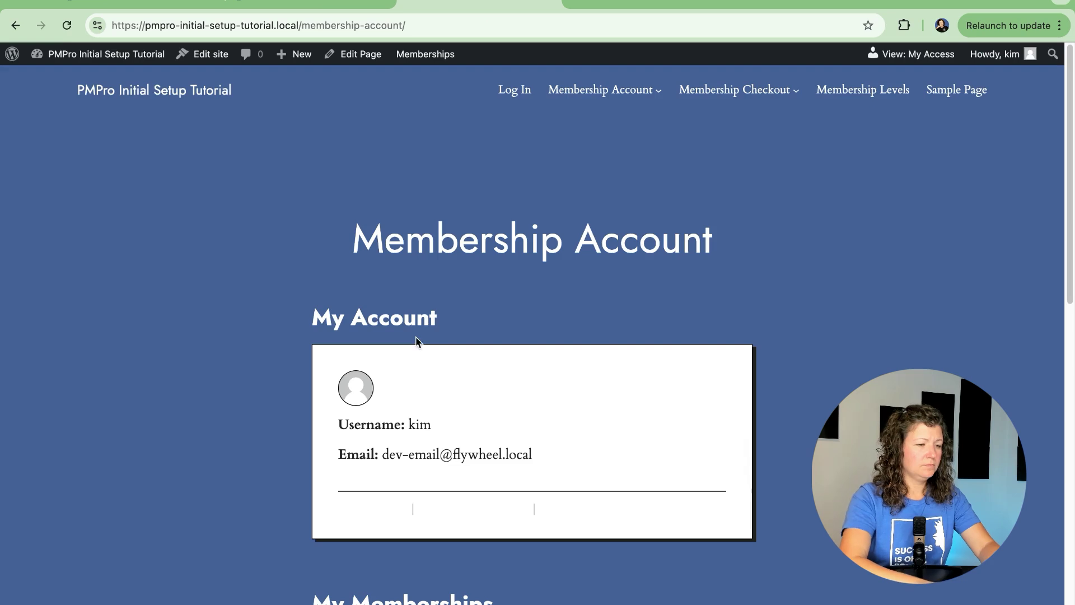
scroll(436, 267, down, 2)
drag(435, 267, 586, 417)
click(586, 418)
scroll(696, 355, down, 7)
scroll(697, 355, up, 3)
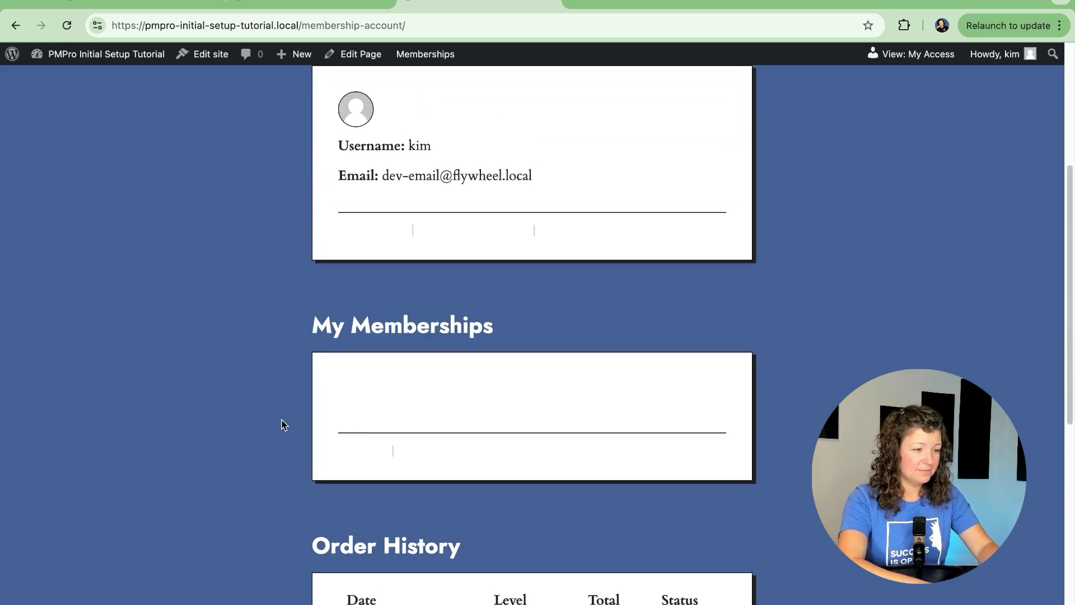
click(367, 454)
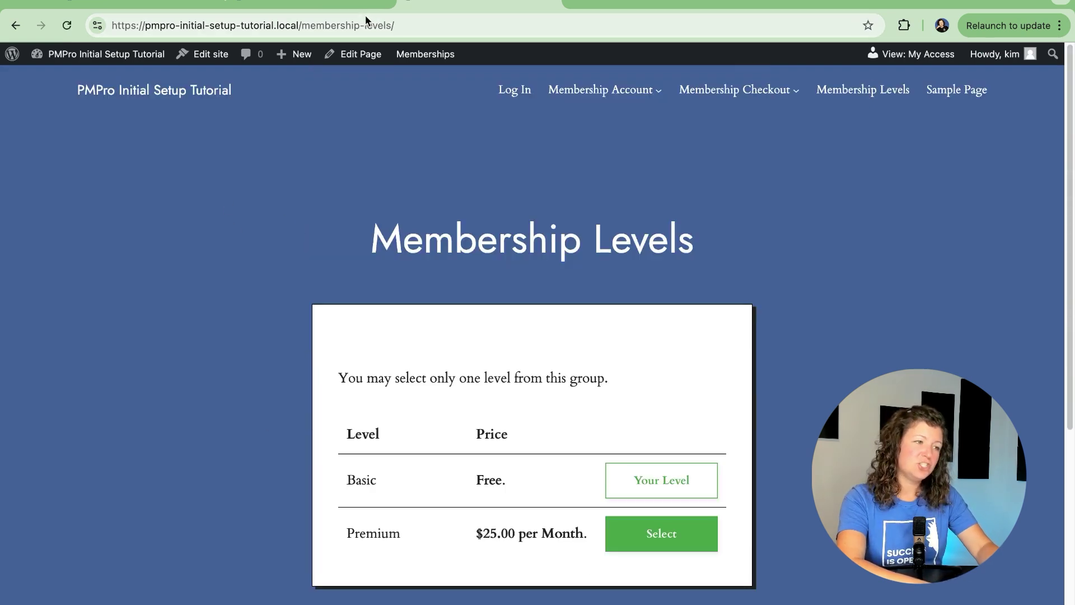
click(361, 6)
Step: Set base colour to dark grey and contrast to white, save, and reload Membership Levels
scroll(368, 271, down, 8)
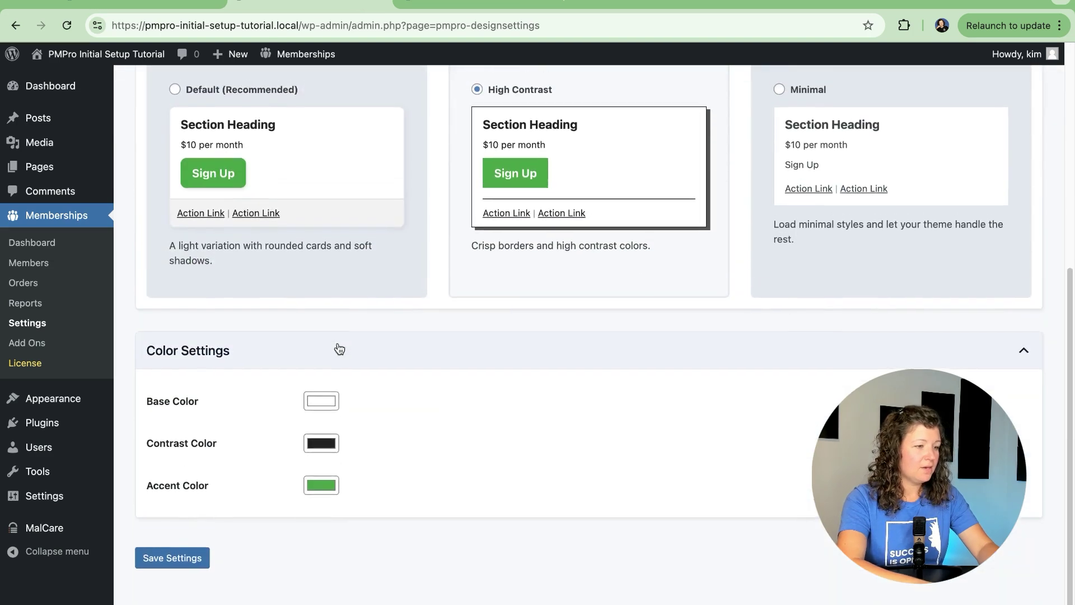
click(329, 404)
drag(344, 473, 239, 489)
click(239, 490)
click(311, 447)
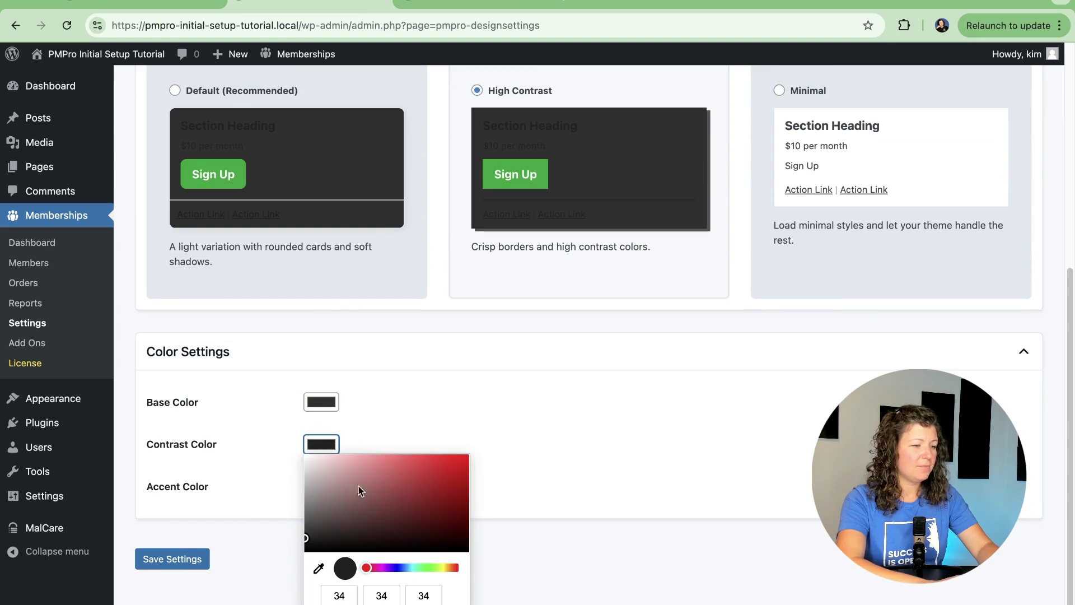
drag(360, 492, 244, 413)
click(172, 559)
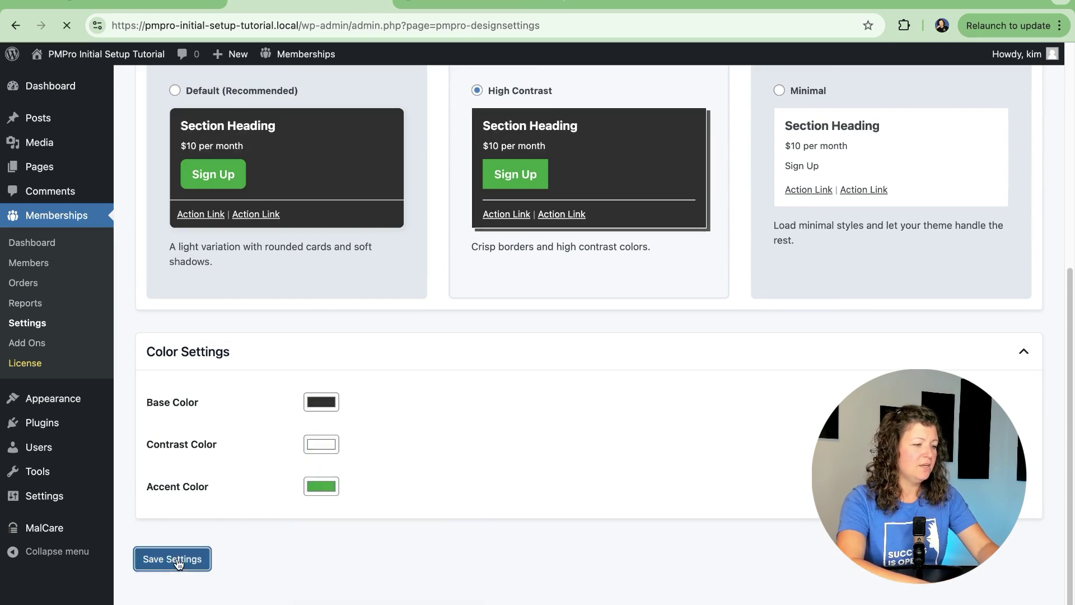
key(ctrl+Tab)
key(super+r)
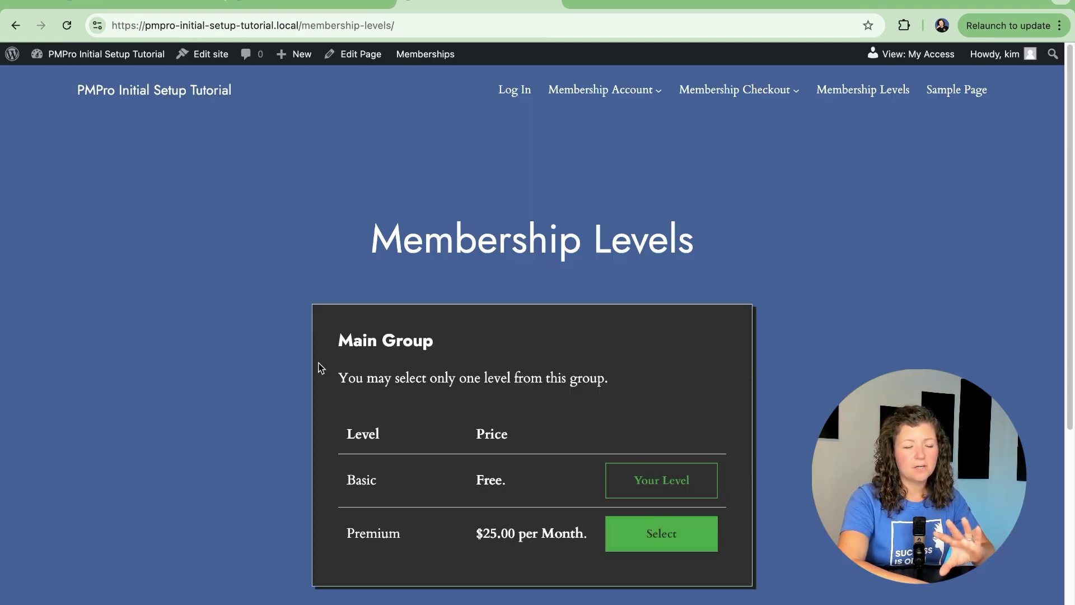
Step: Select the Premium level and scroll through its dark-styled Membership Checkout page
scroll(319, 368, down, 2)
click(664, 480)
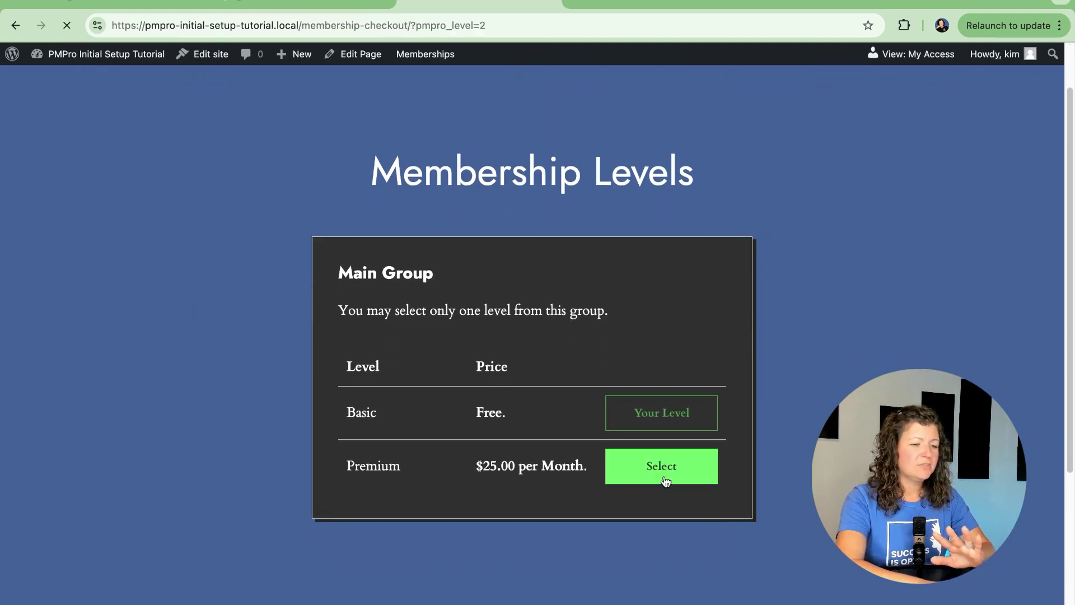
scroll(272, 419, down, 7)
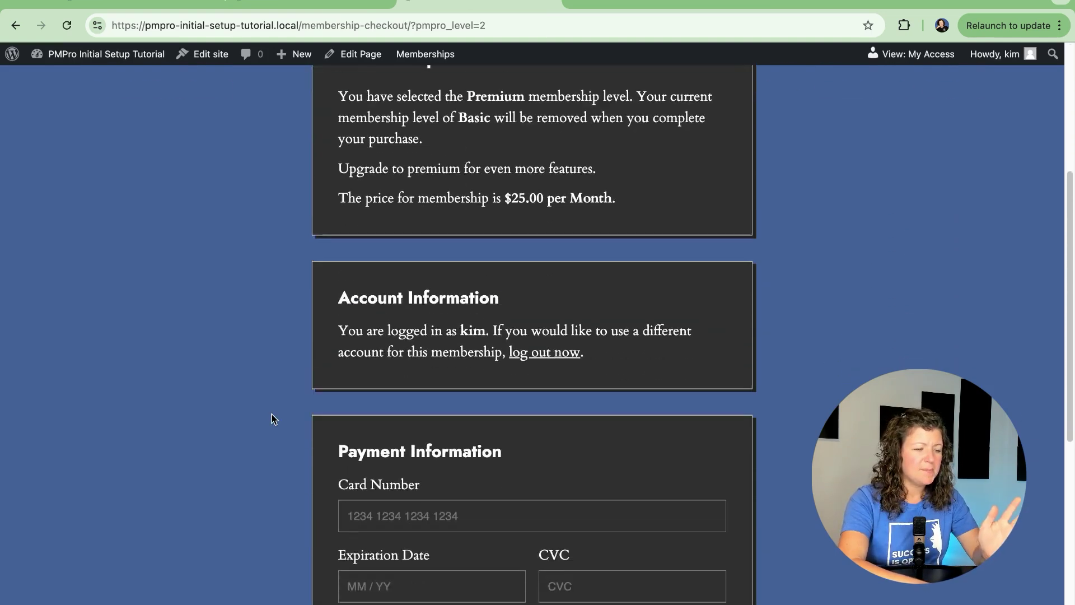
scroll(273, 419, down, 3)
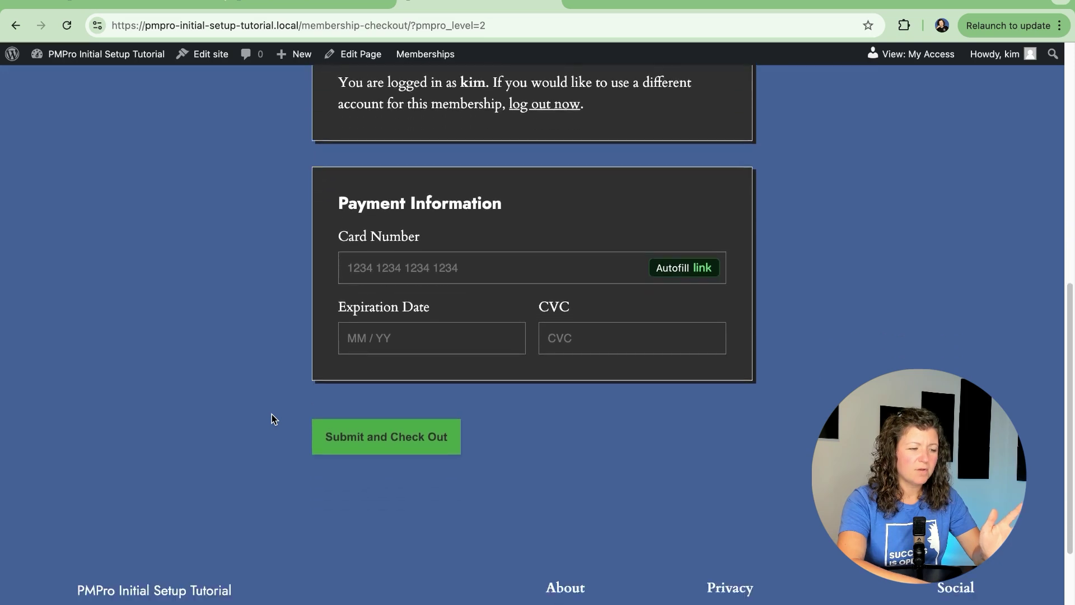
scroll(295, 447, up, 8)
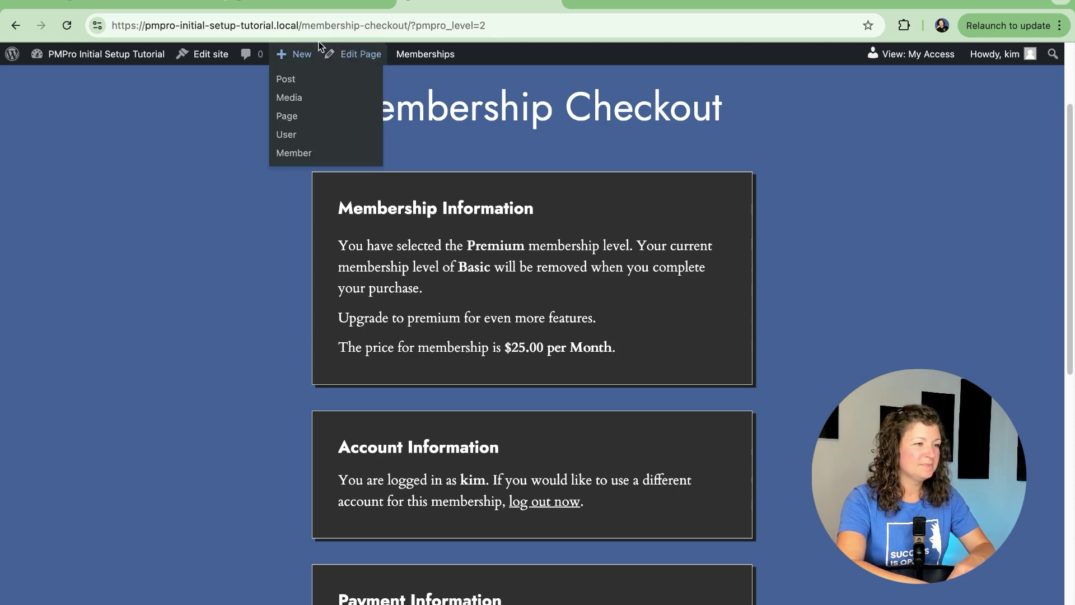
click(311, 5)
Step: Select the Default (Recommended) style and set the base colour to white
scroll(260, 251, down, 3)
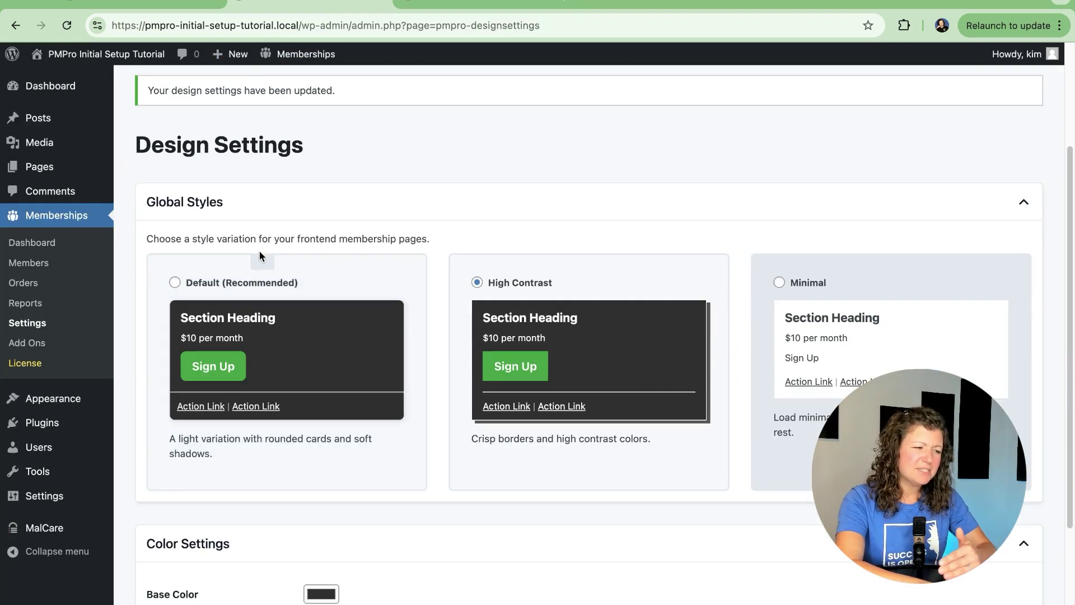
click(253, 283)
scroll(314, 246, down, 4)
click(322, 402)
drag(313, 442, 277, 382)
Step: Set the contrast colour to #222222 using hex entry
click(322, 444)
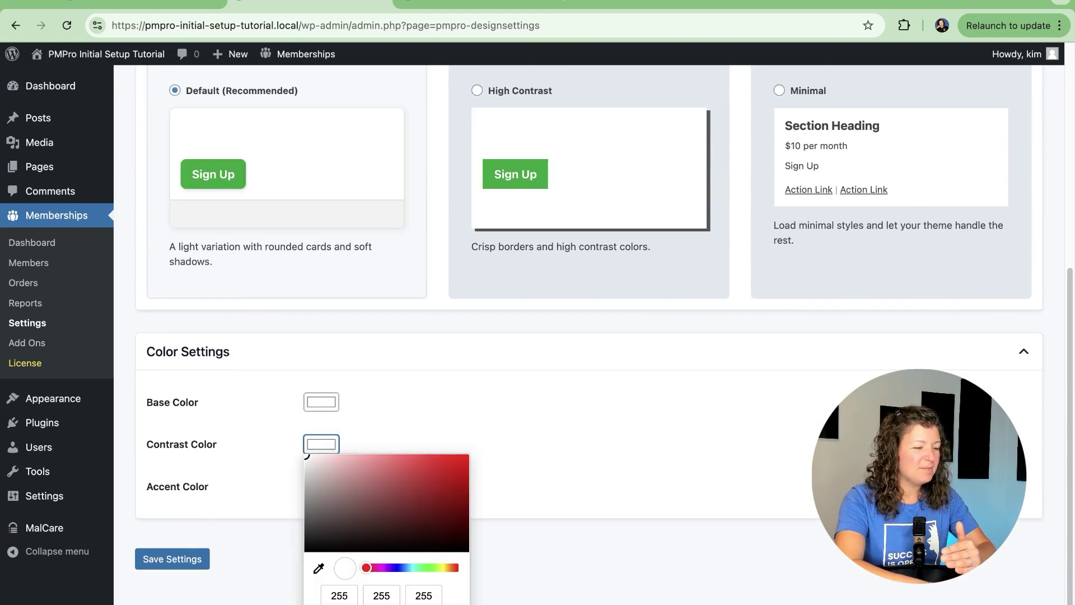
click(462, 593)
click(362, 597)
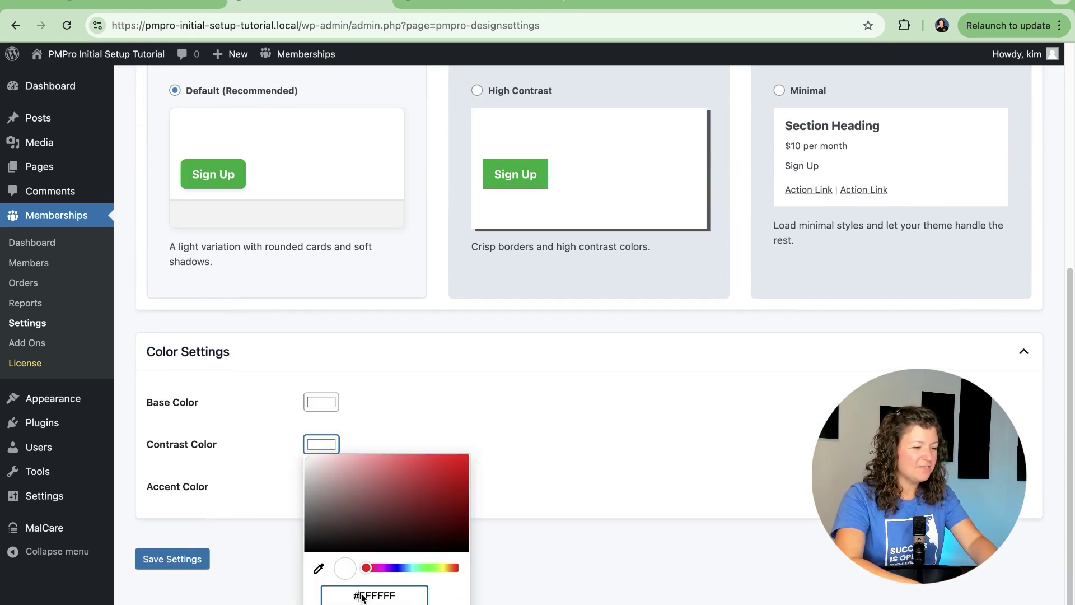
key(BackSpace)
text(2)
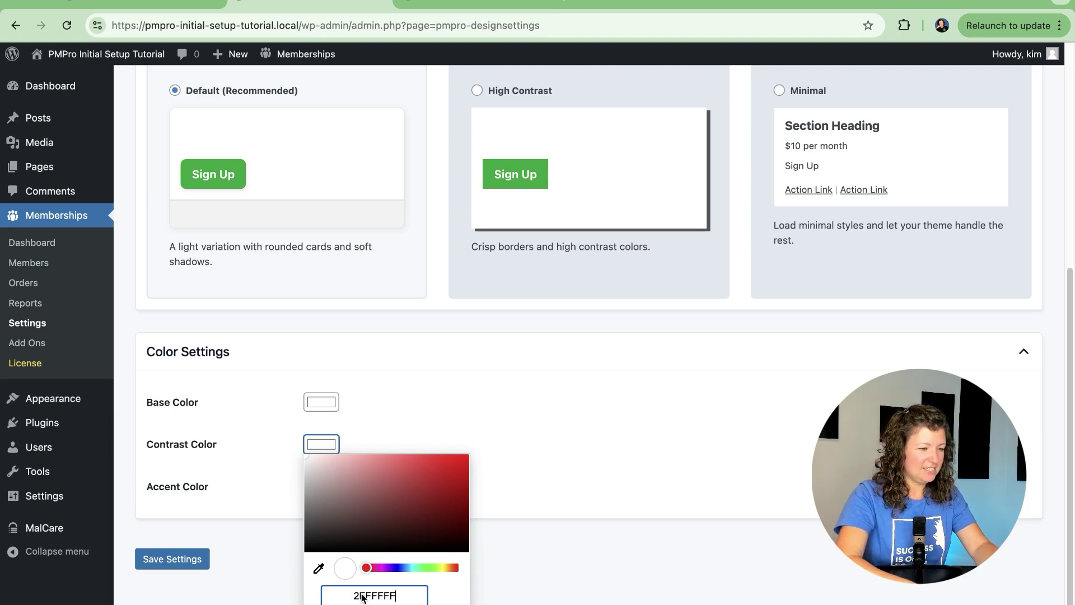
key(BackSpace)
key(BackSpace)
key(BackSpace)
key(BackSpace)
key(BackSpace)
key(BackSpace)
key(BackSpace)
text(#)
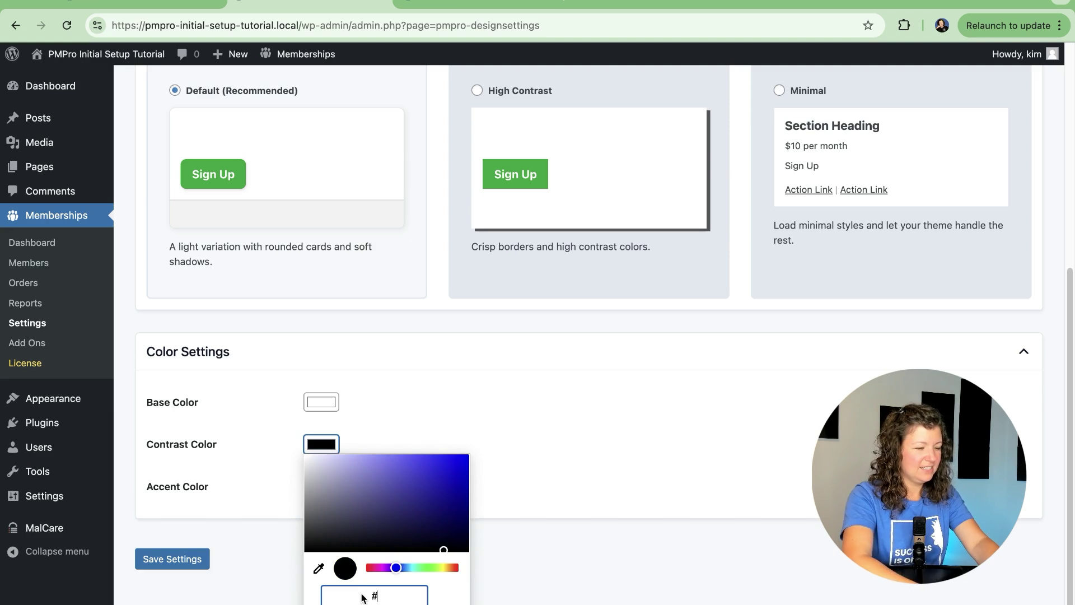
text(222222)
click(640, 445)
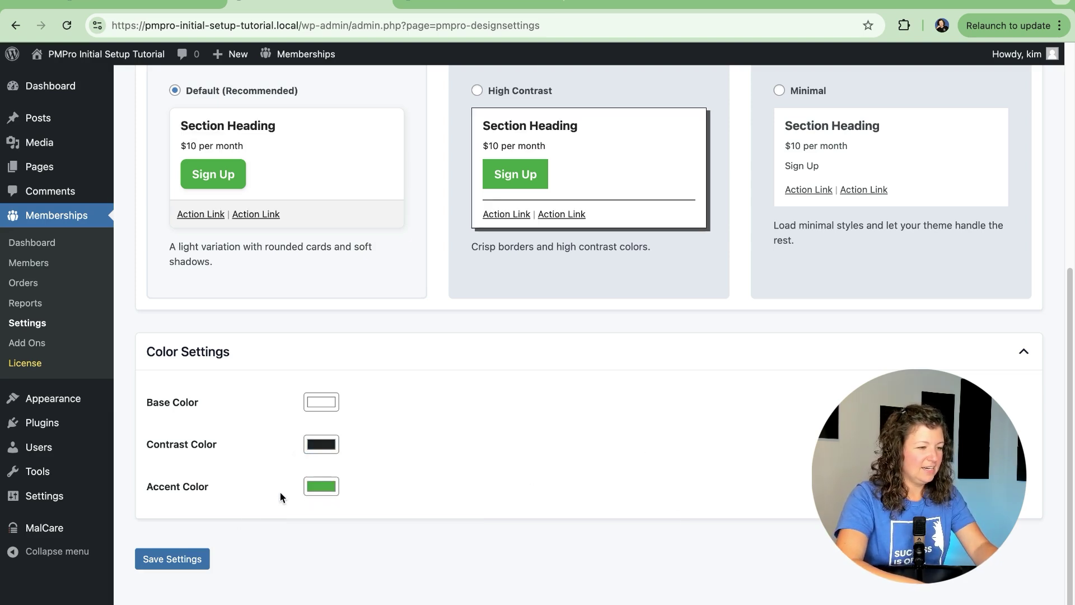
Step: Make the accent colour a deep blue and save the design settings
click(318, 486)
click(407, 410)
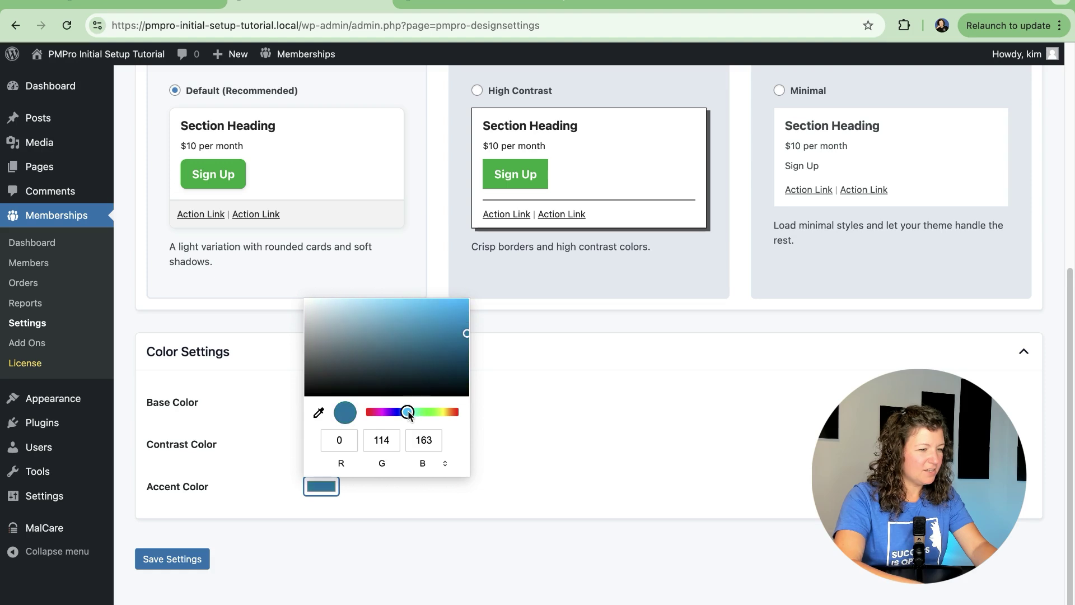
drag(465, 336, 467, 357)
click(513, 421)
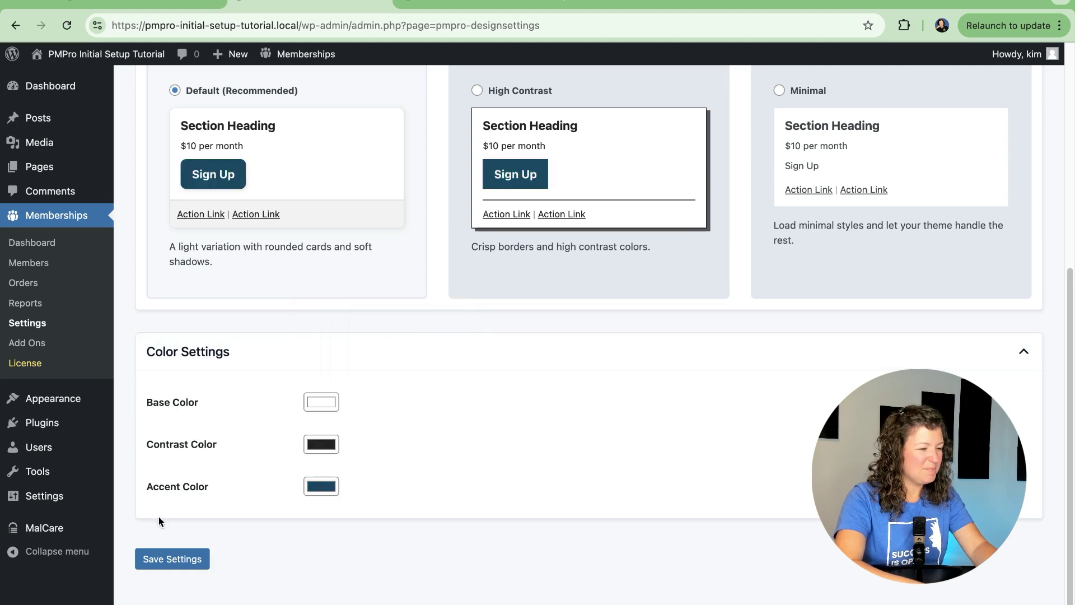
click(169, 560)
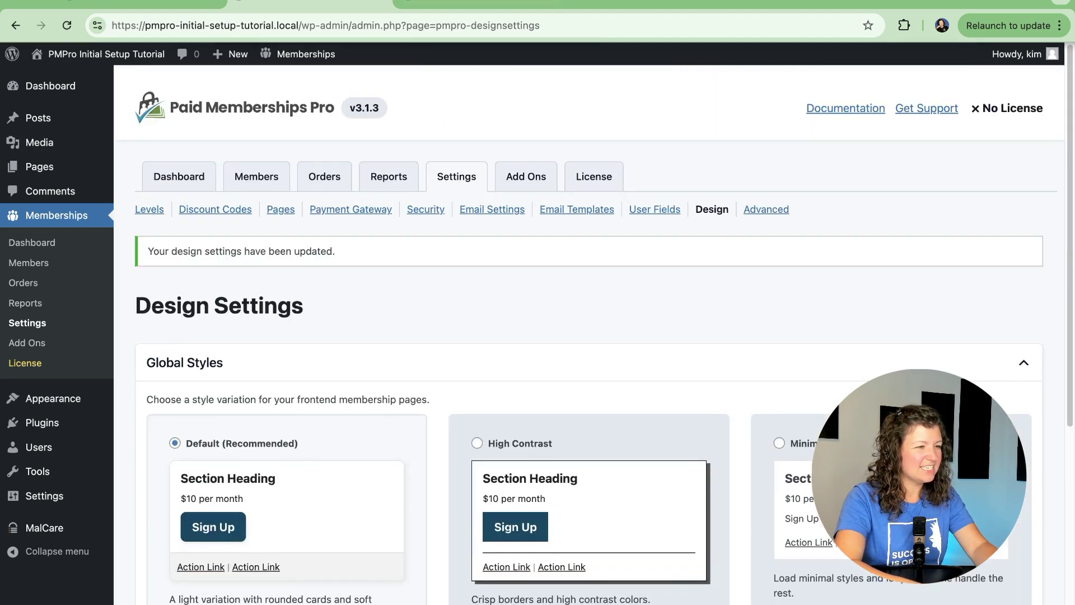
key(ctrl+Tab)
Step: Apply and save the Default style variation for Twenty Twenty-Four in the Site Editor
click(209, 54)
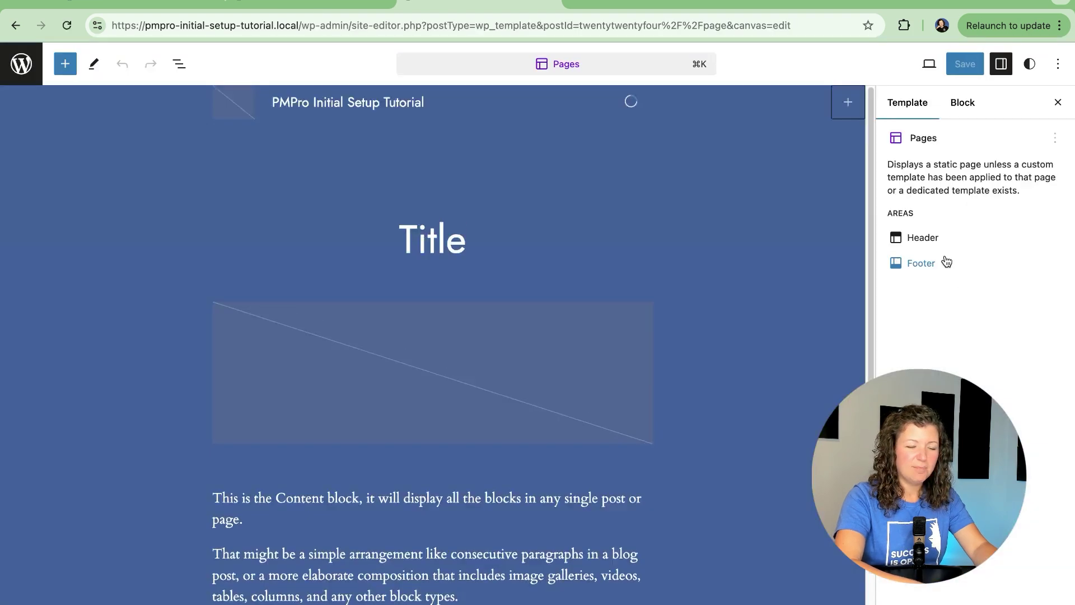
click(1029, 64)
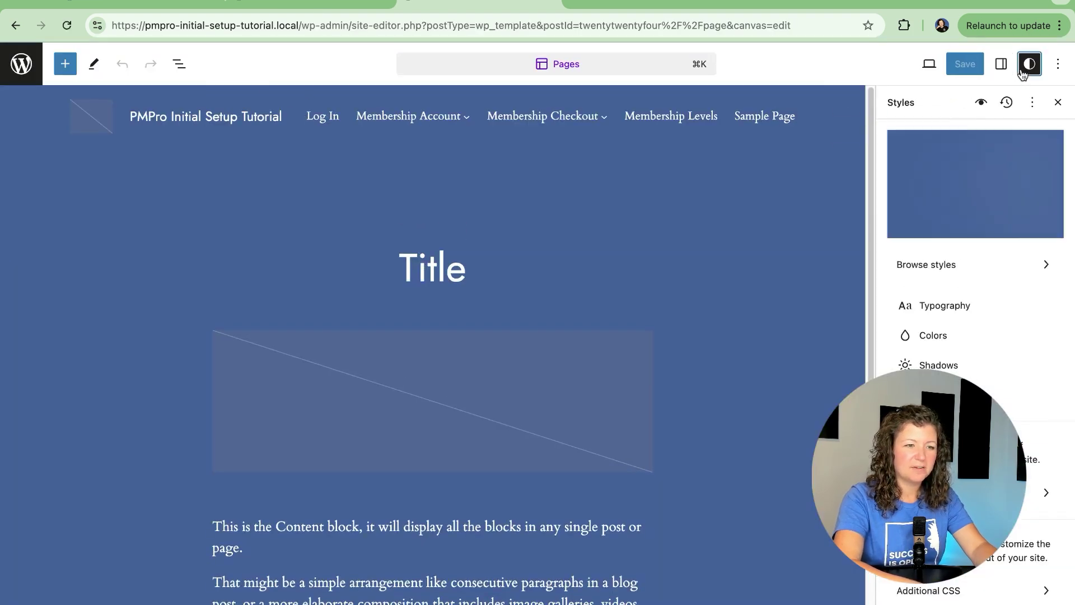
click(941, 268)
click(933, 227)
click(965, 64)
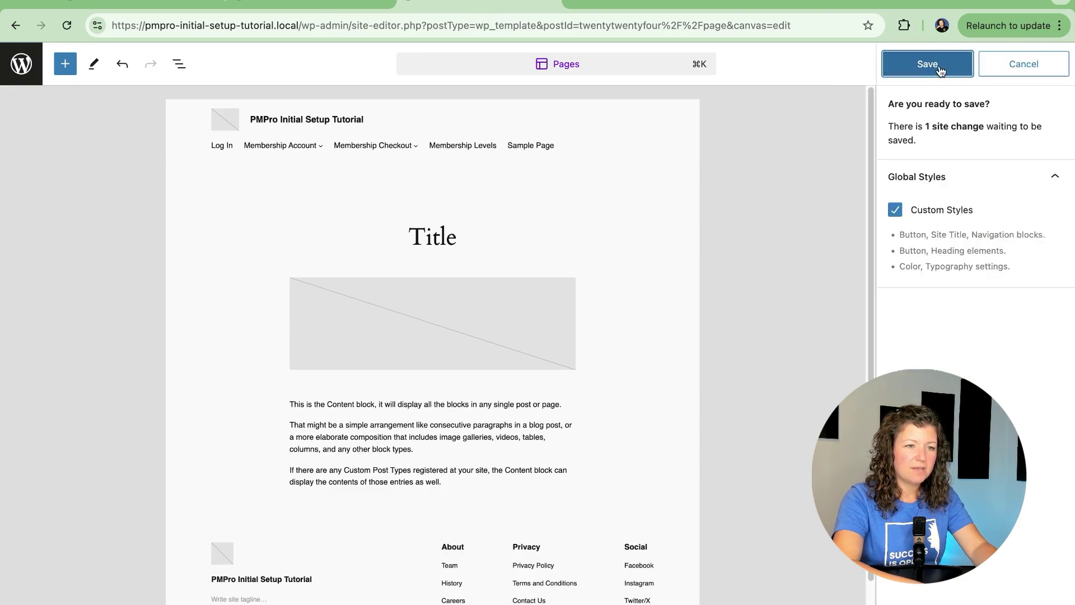
click(957, 64)
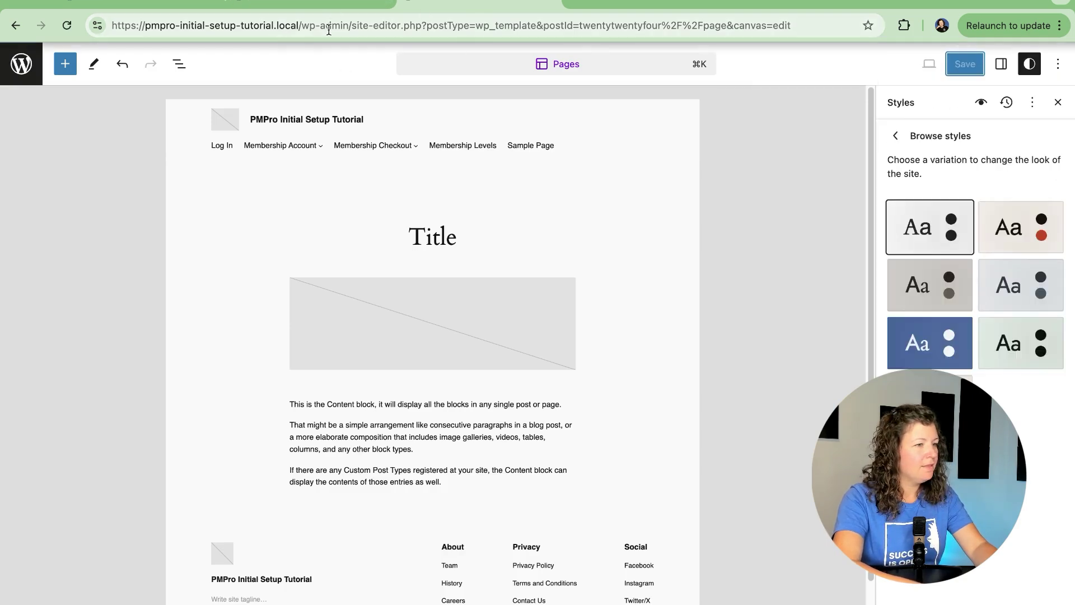
Step: Load the site's homepage by trimming the address to the site root
click(304, 21)
key(shift+End)
key(BackSpace)
key(Return)
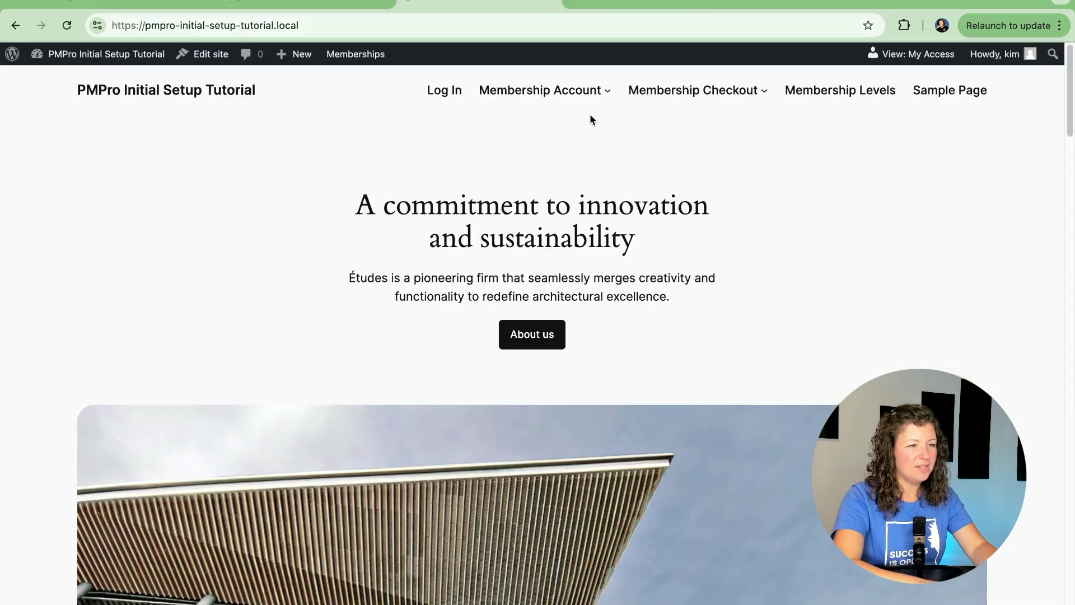
Step: Open the Membership Account page and scroll to My Account to confirm the light default styling
click(559, 91)
scroll(258, 196, down, 4)
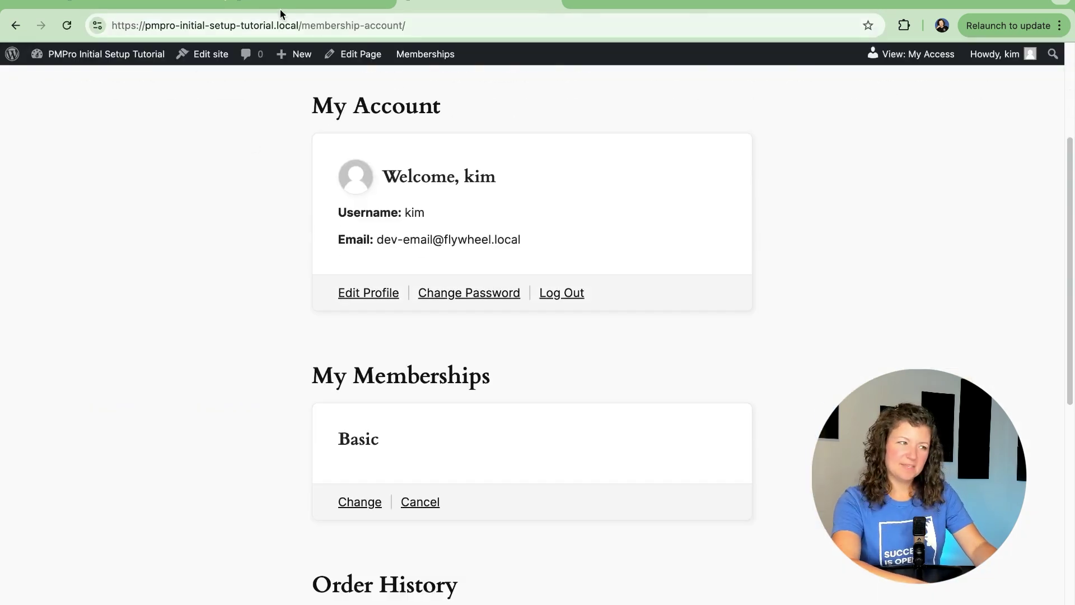